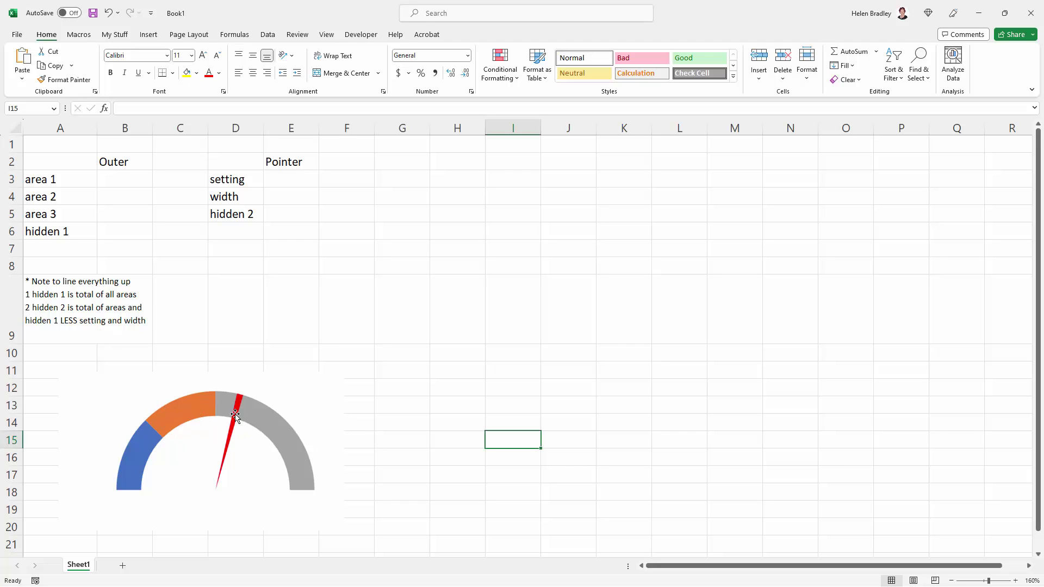
Enter =SUM(B3:B5) in the hidden 1 cell B6 to total the three areas.
left_click(48, 298)
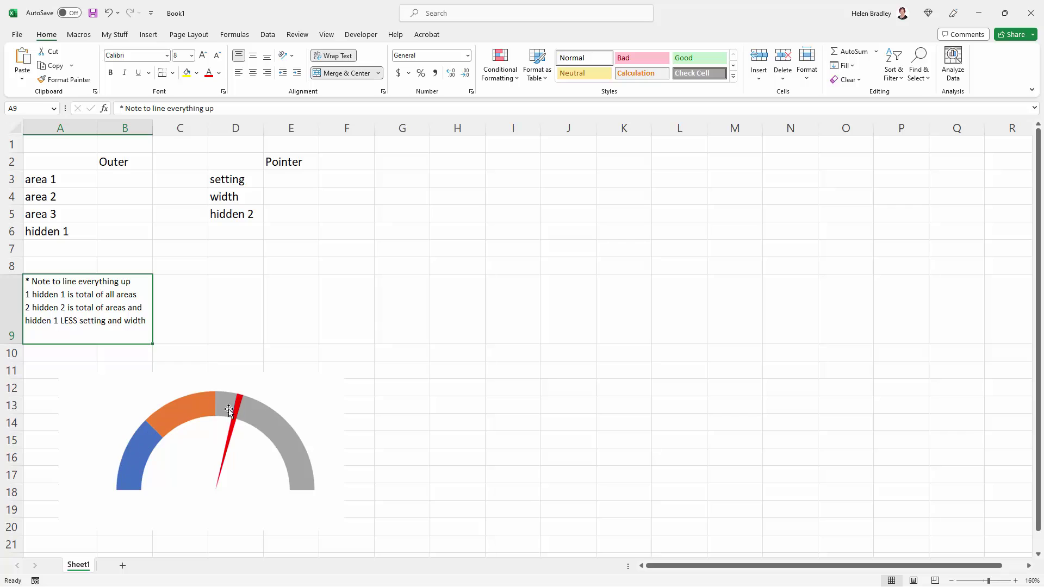
left_click(266, 213)
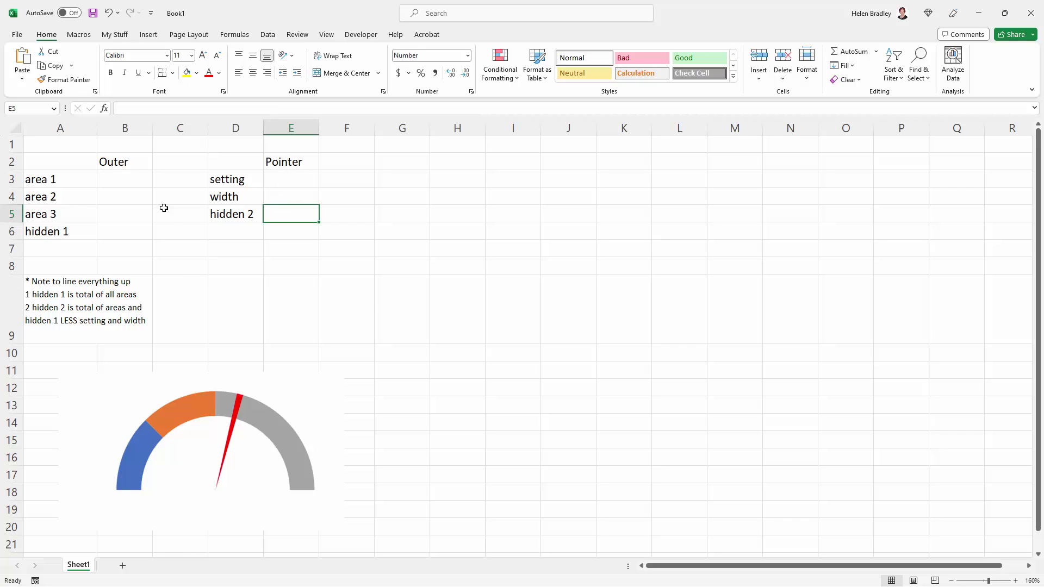
left_click(117, 235)
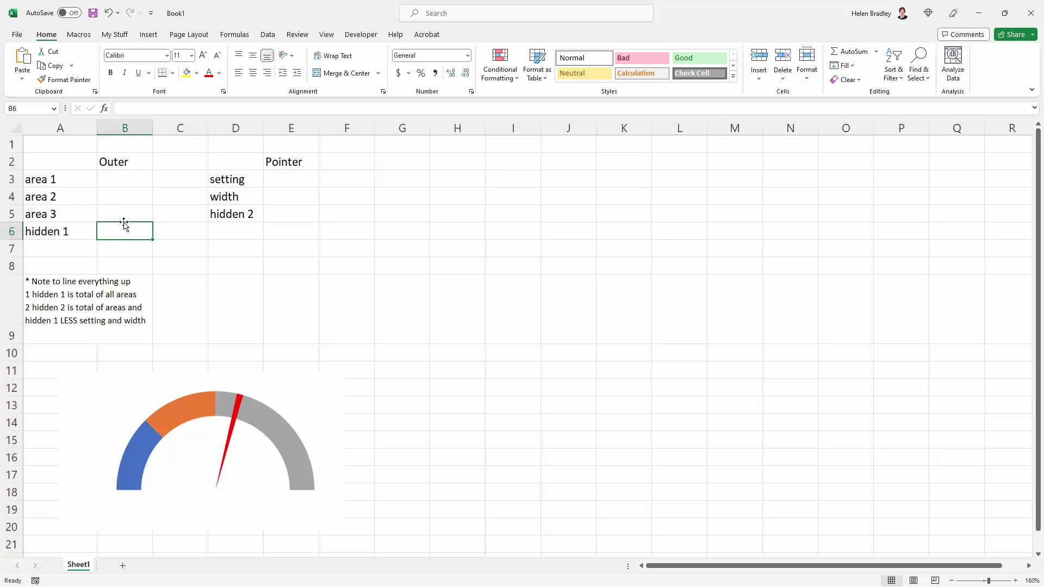
type("=sum(")
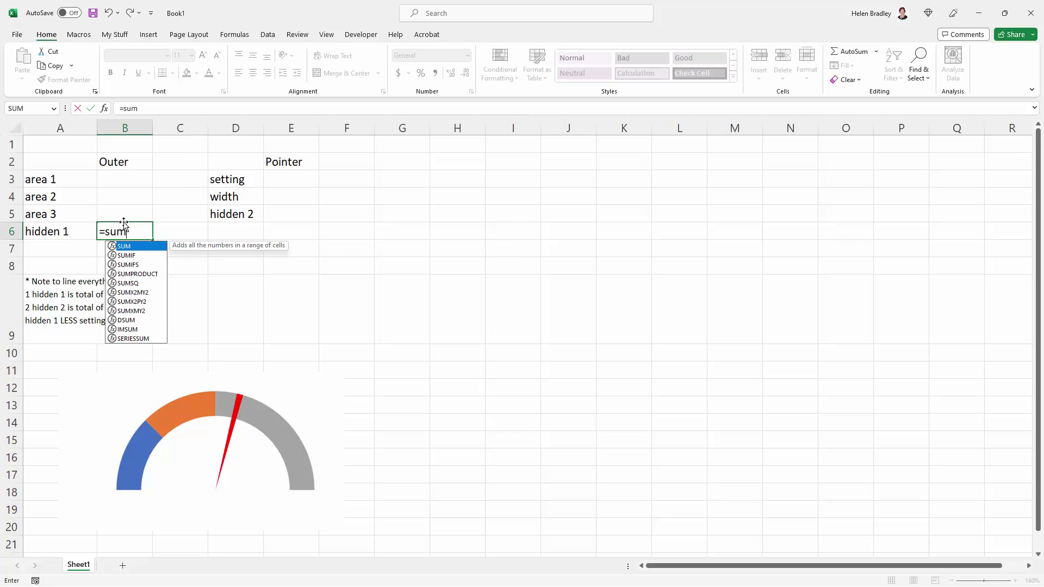
left_click(124, 220)
key("shift+Up")
key("shift+Up")
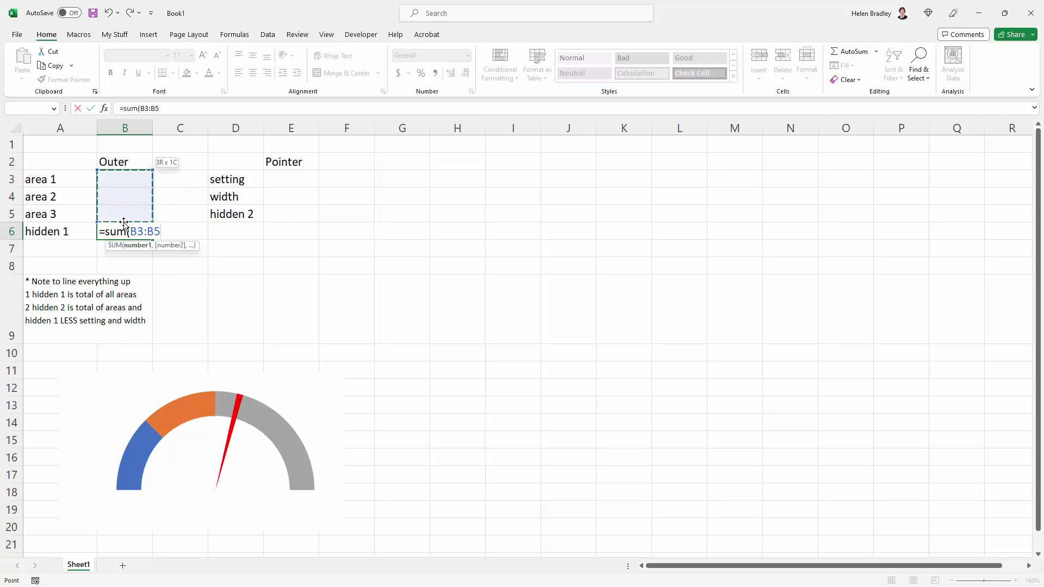
key("Return")
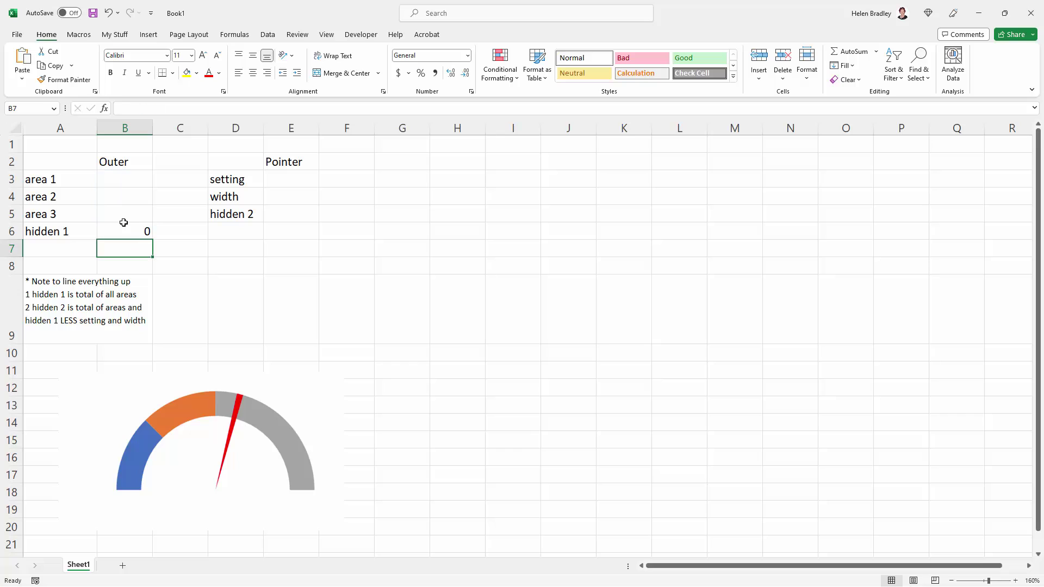
left_click(122, 232)
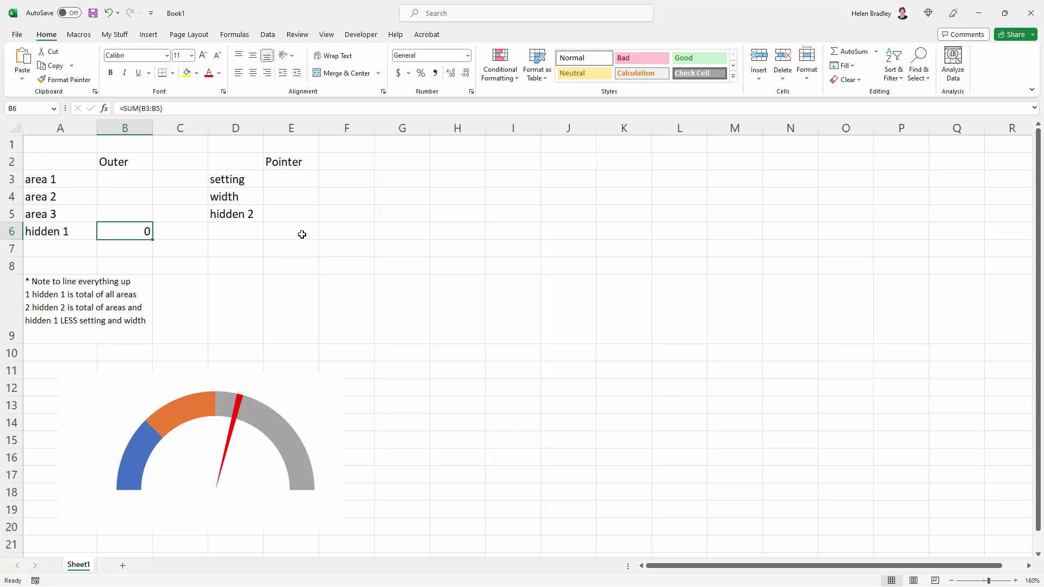
Enter =SUM(B3:B6)-E3-E4 in the hidden 2 cell E5.
left_click(293, 213)
type("=sum(")
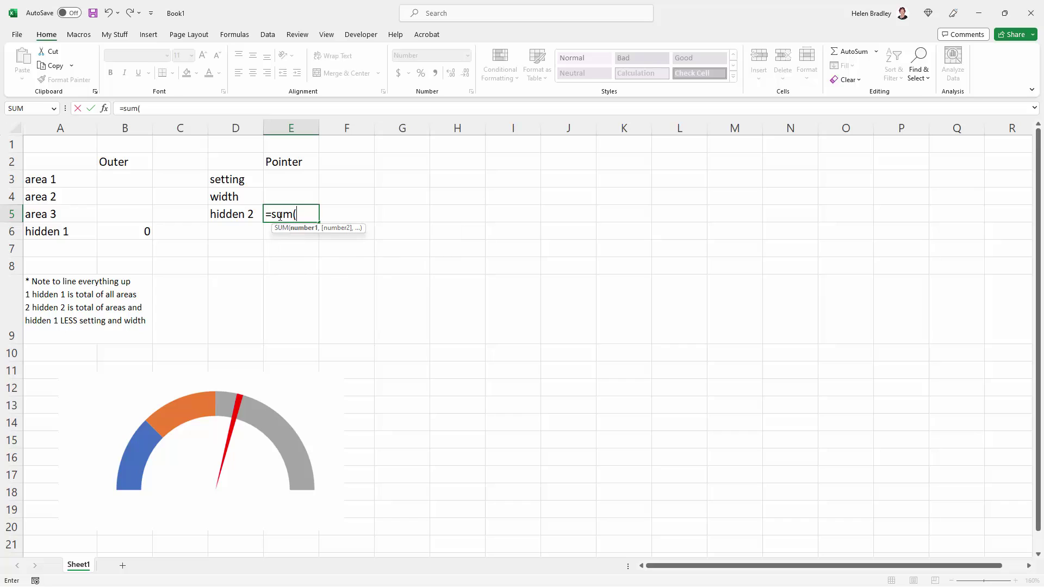
left_click_drag(142, 234, 132, 182)
type(")")
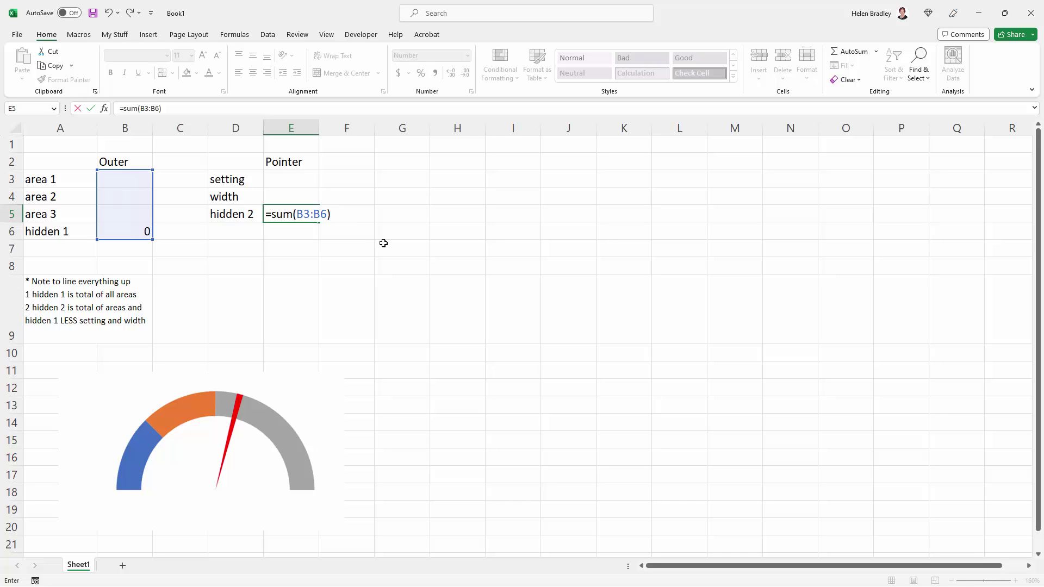
type("-")
left_click(294, 179)
type("-")
left_click(292, 196)
key("Return")
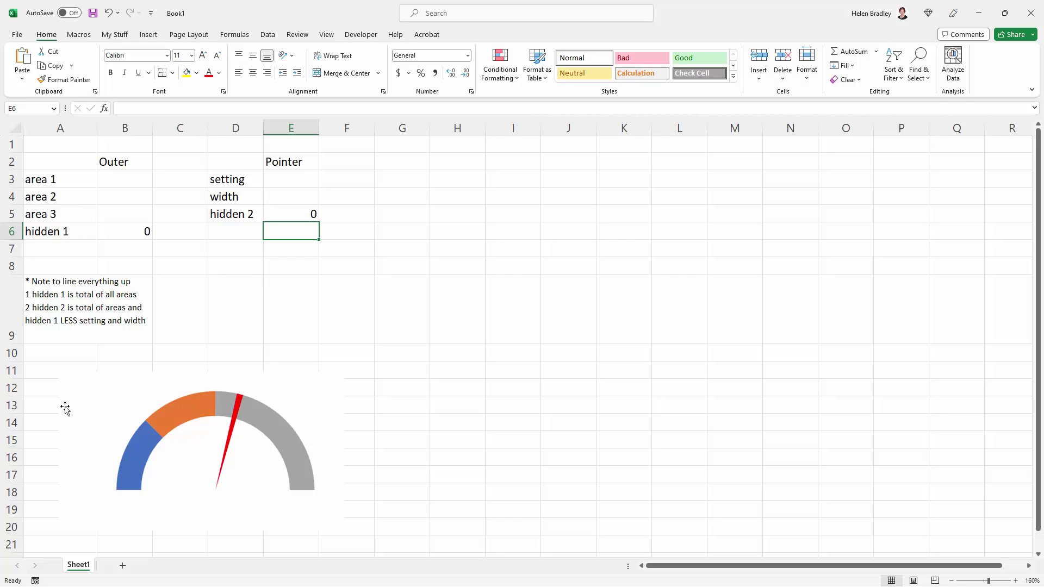
Fill the three area values B3:B5 with 25, 25 and 50.
left_click(111, 181)
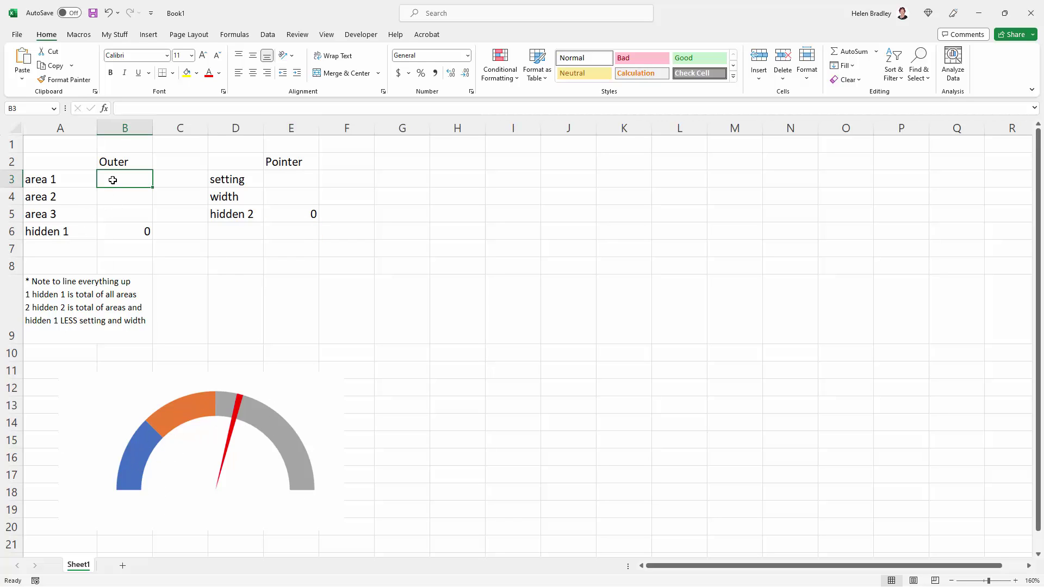
type("25")
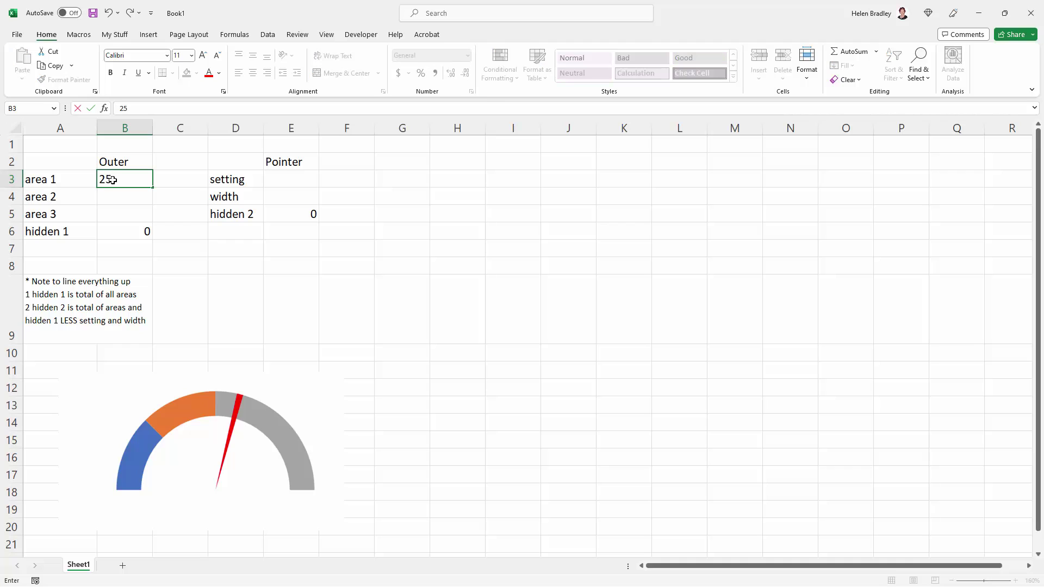
key("Return")
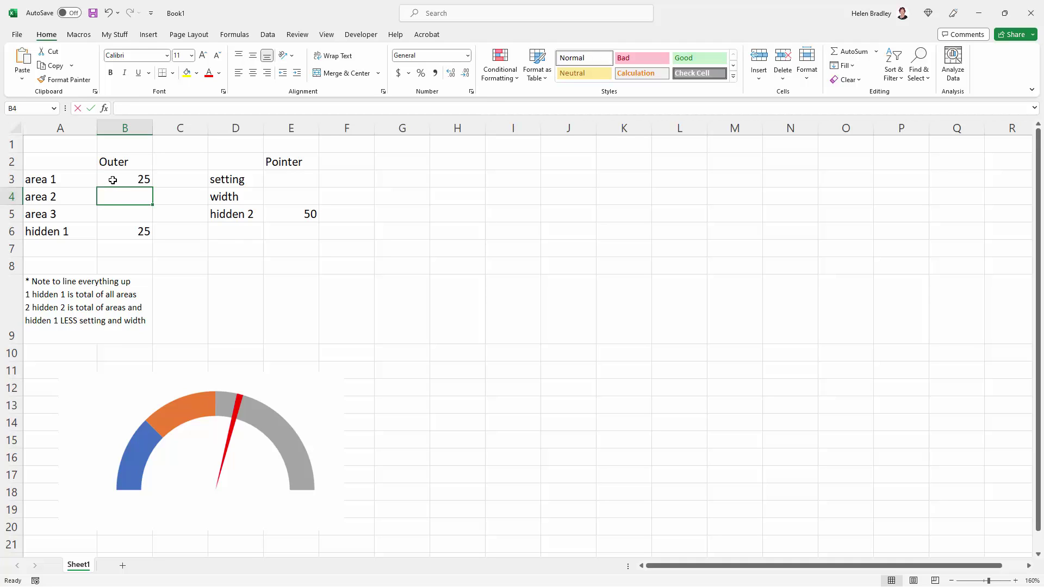
type("25")
key("Return")
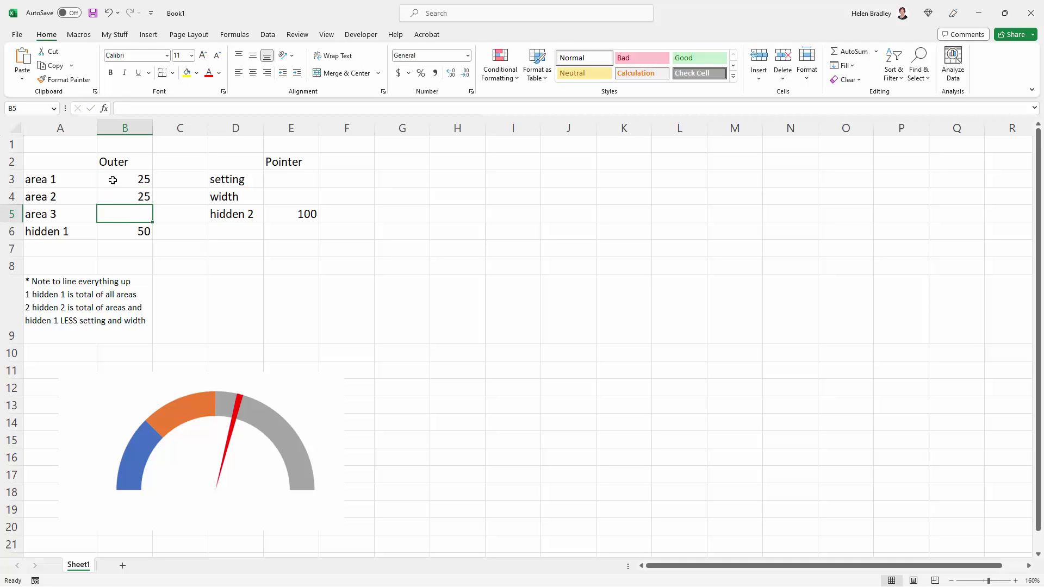
type("50")
key("Return")
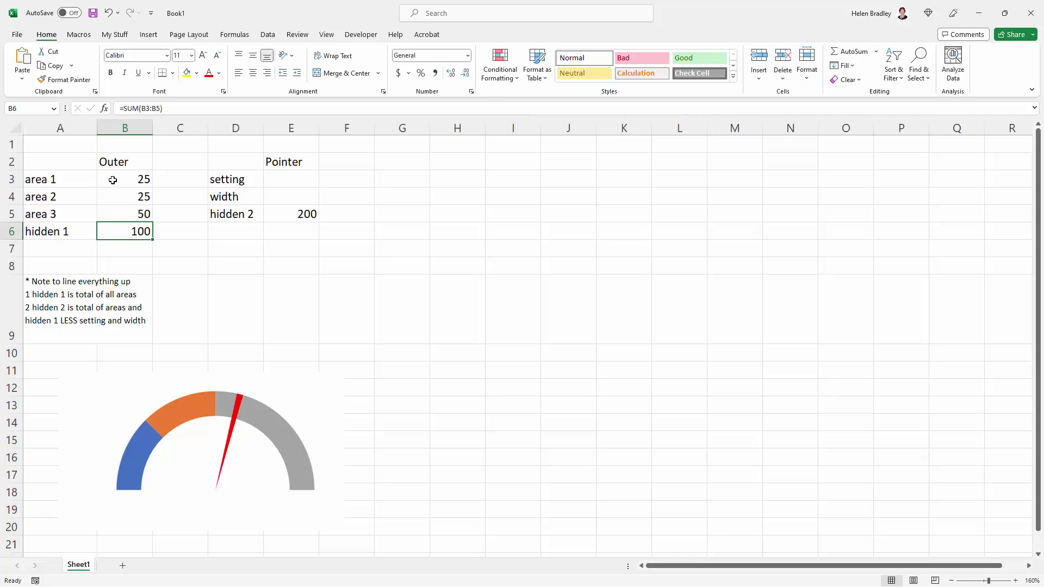
Set the pointer setting E3 to 57 and width E4 to 2, then select B3:B6.
key("Up")
key("Up")
key("Right")
key("Up")
key("Right")
key("Right")
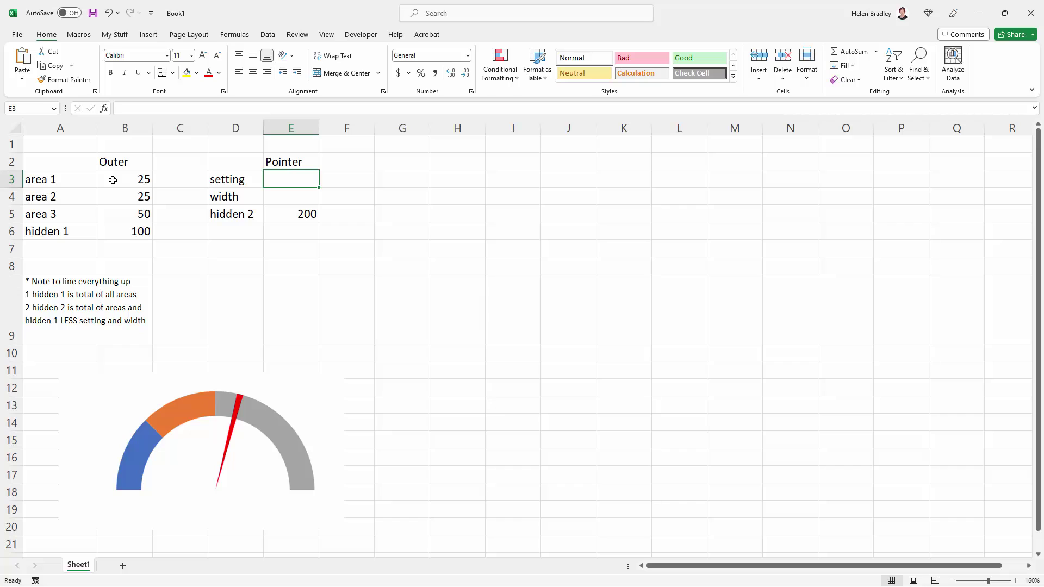
type("57")
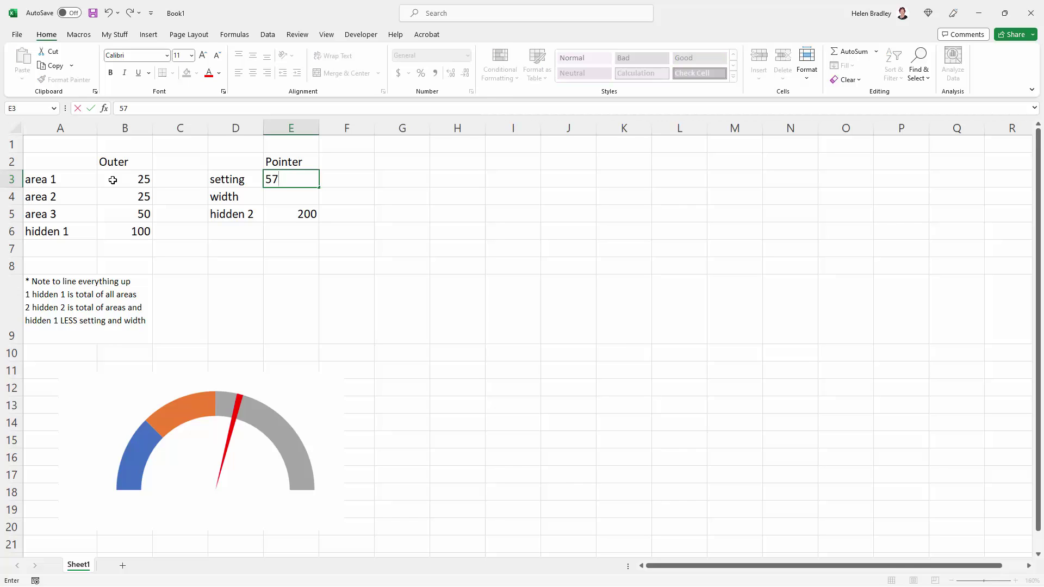
left_click(278, 200)
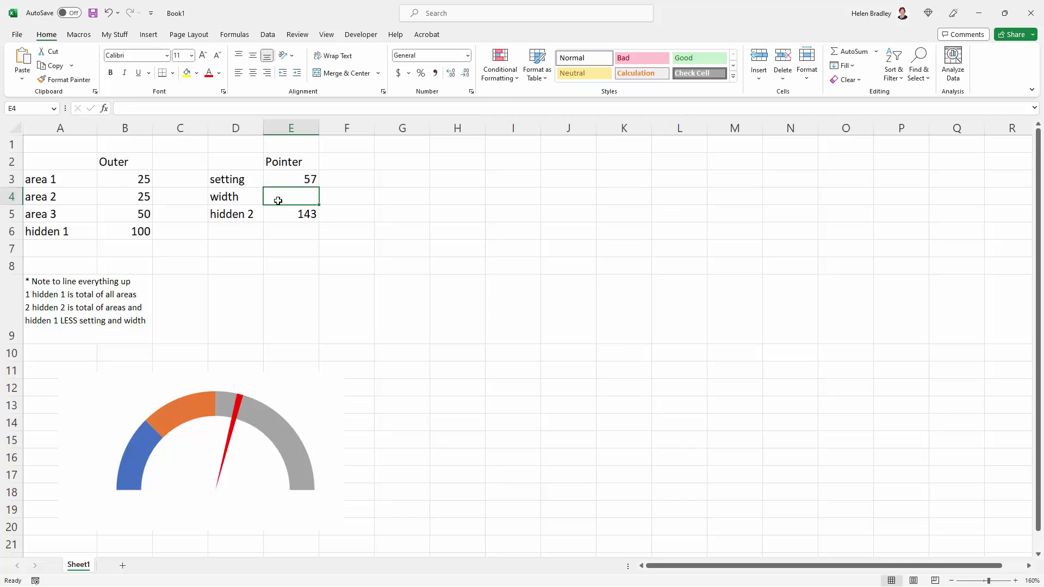
type("2")
key("Return")
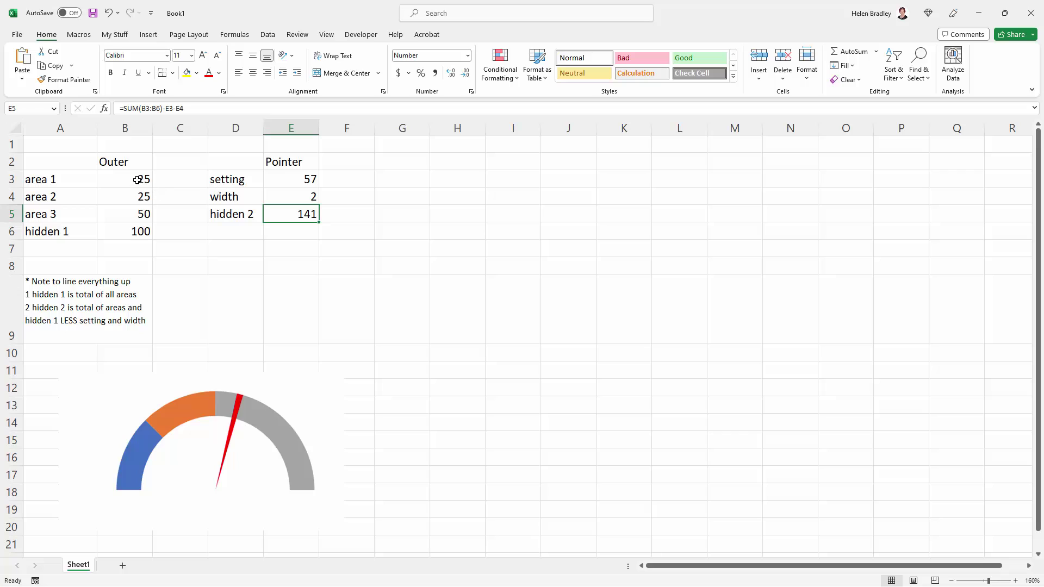
left_click_drag(138, 179, 115, 232)
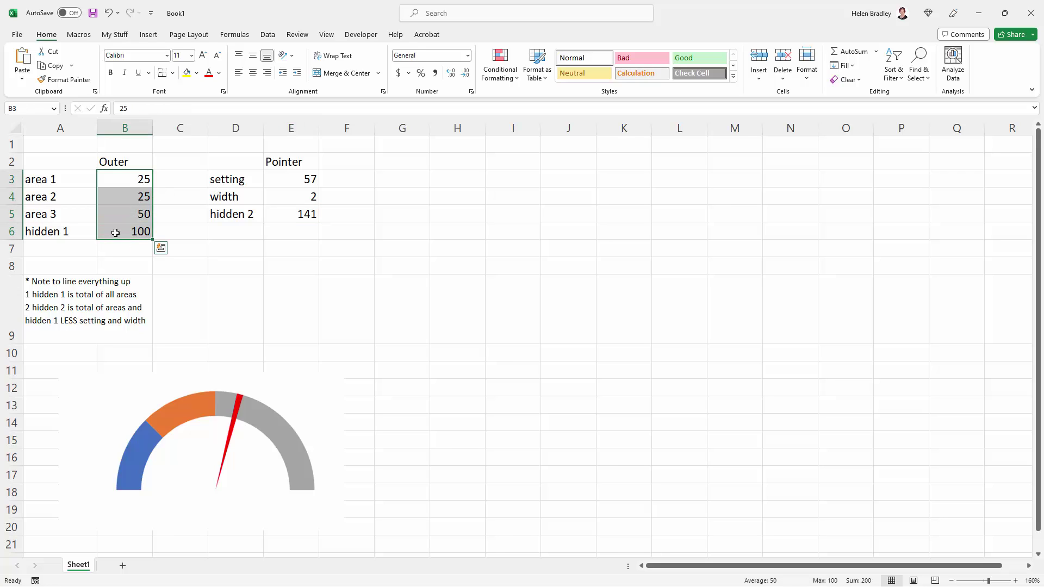
Insert a doughnut chart of B3:B6 and move it up beside the data.
left_click(149, 35)
left_click(474, 80)
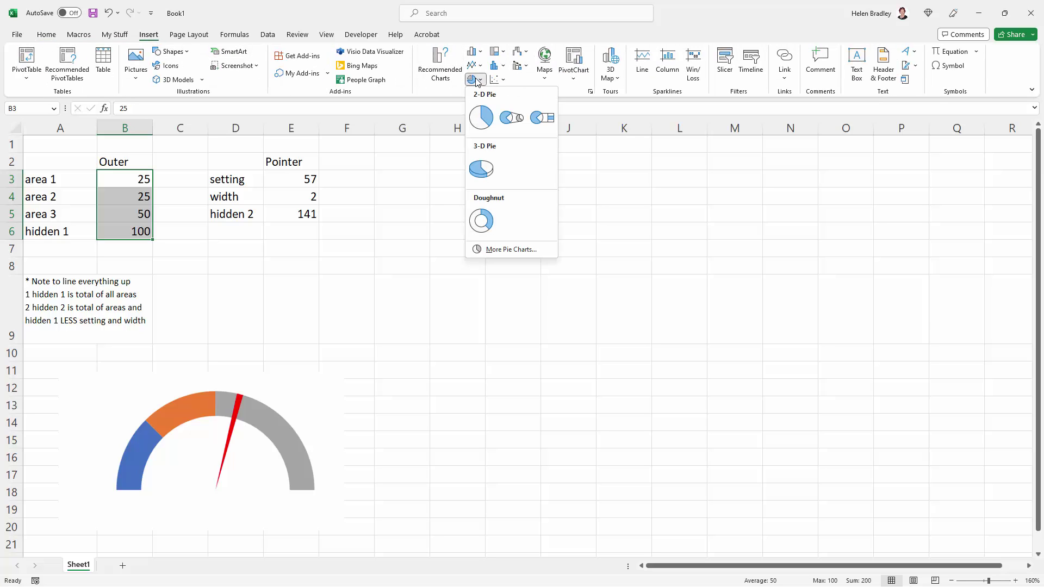
left_click(481, 220)
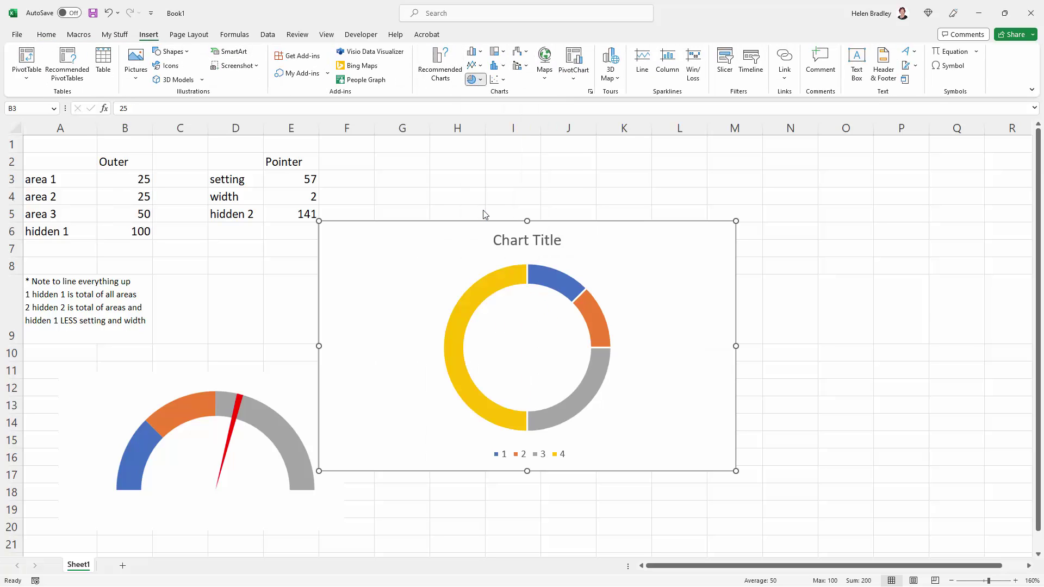
left_click(516, 289)
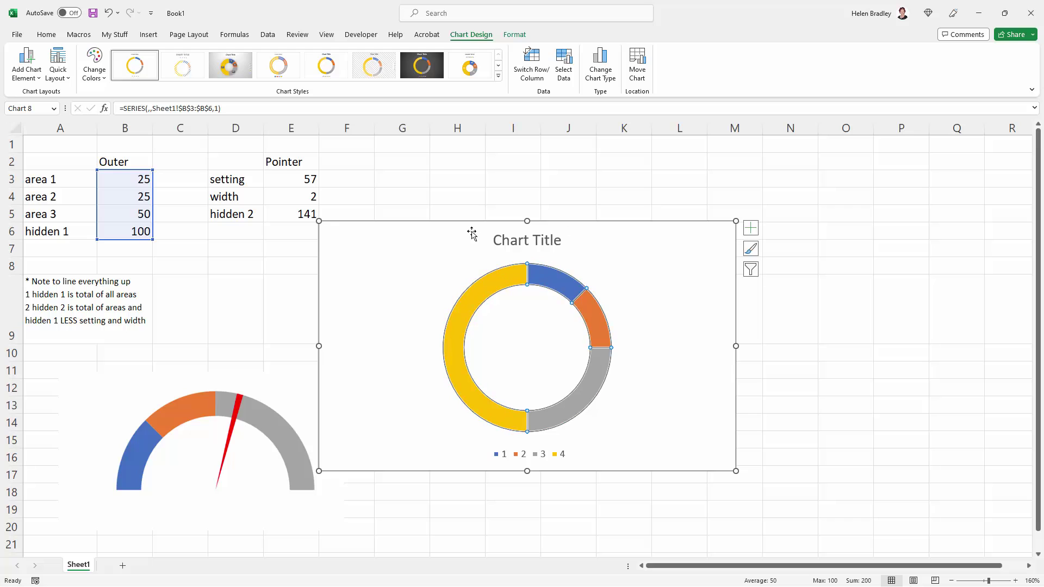
left_click_drag(471, 224, 512, 162)
Delete the doughnut chart's title and legend.
left_click(557, 172)
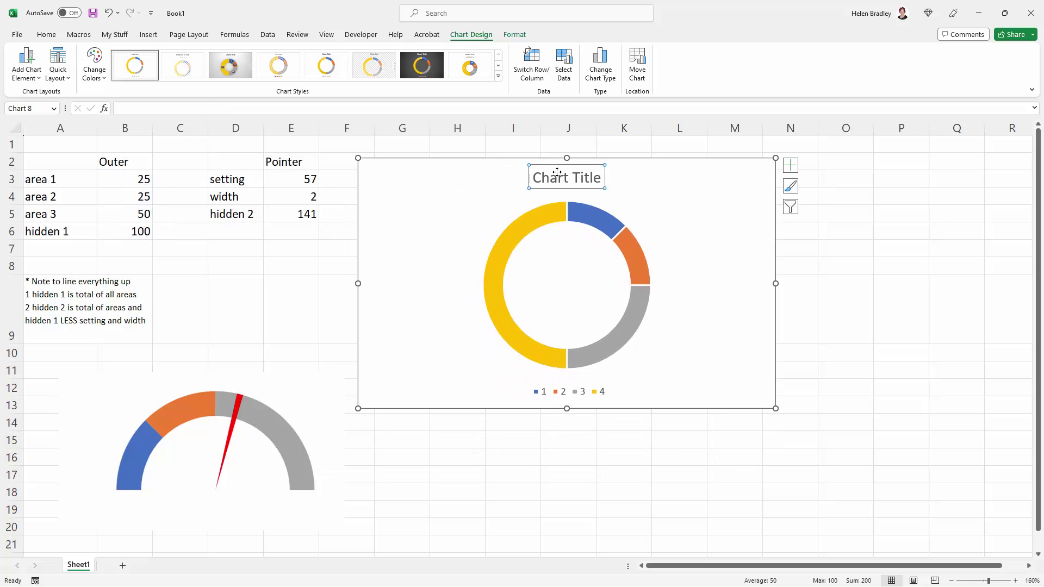
key("Delete")
left_click(571, 392)
key("Delete")
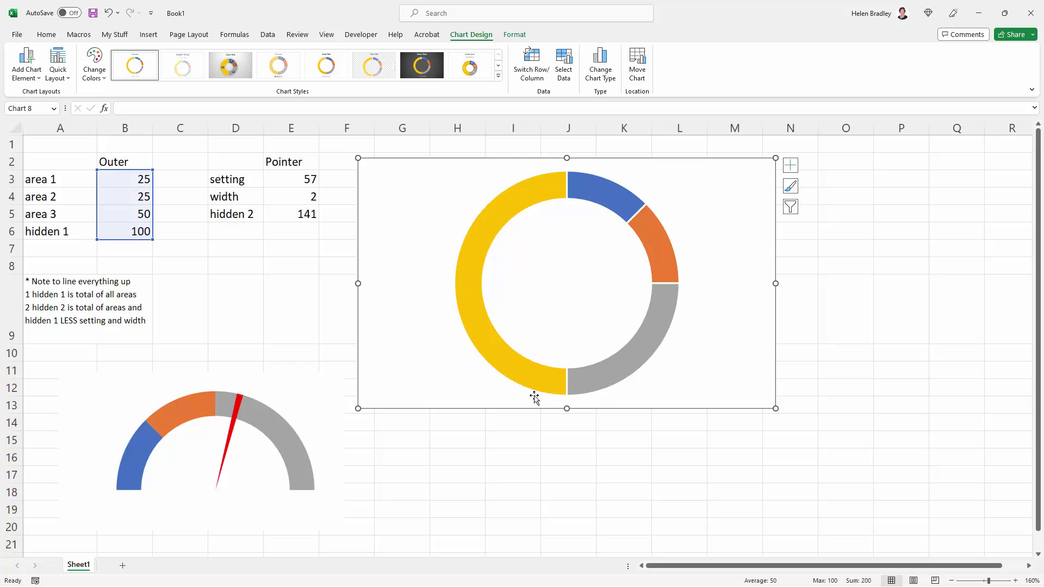
left_click(649, 339)
Rotate the doughnut's first slice angle to 270° and remove the slice borders.
right_click(649, 339)
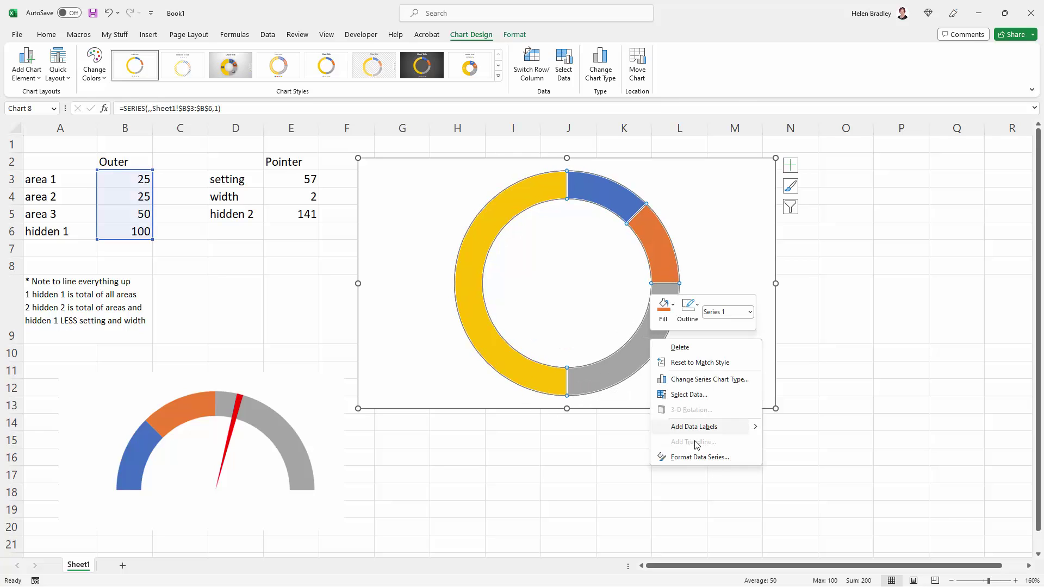
left_click(697, 458)
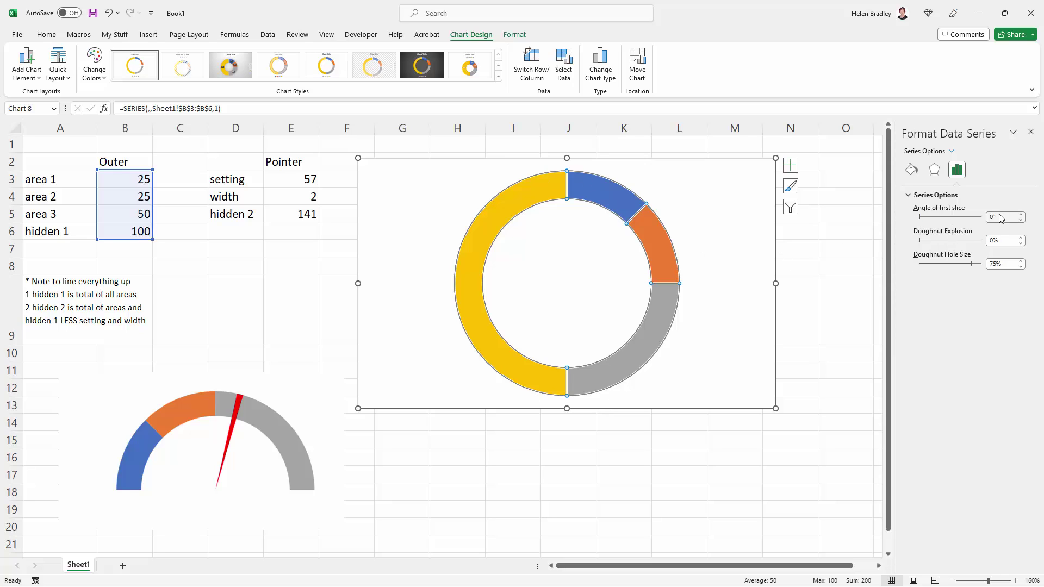
left_click_drag(1000, 217, 968, 223)
type("270")
key("Tab")
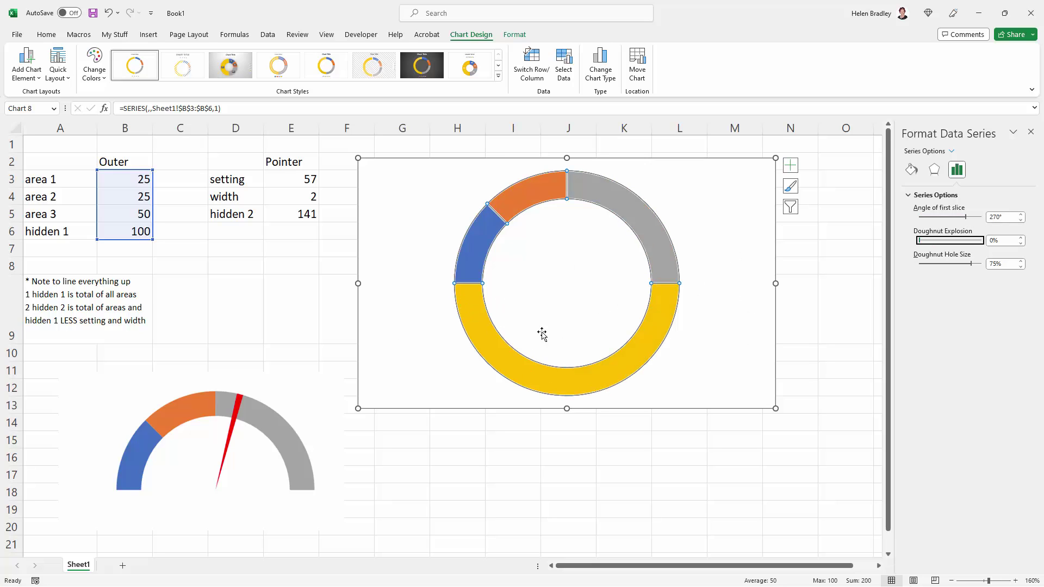
left_click(910, 170)
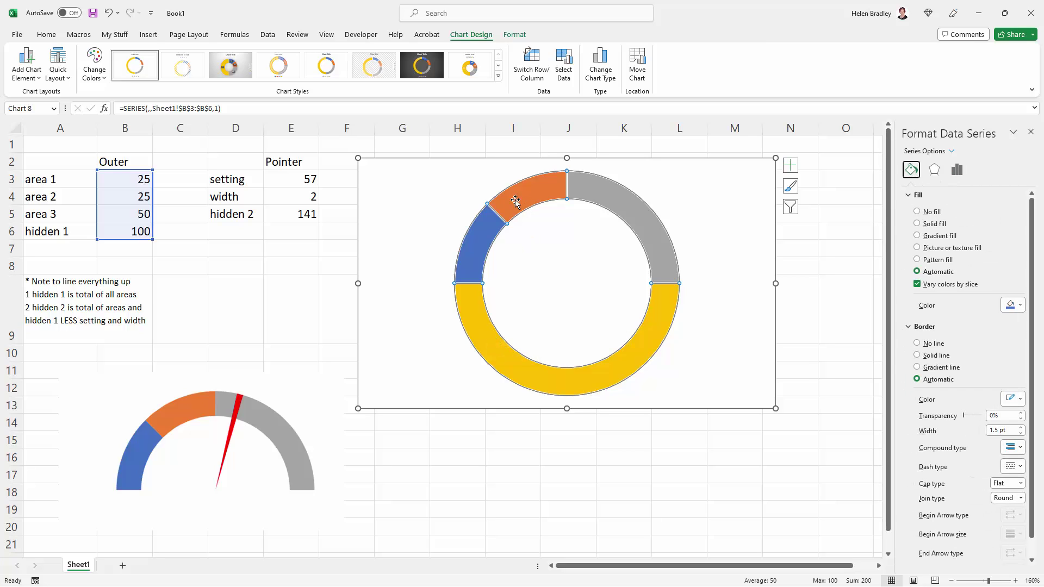
left_click(919, 343)
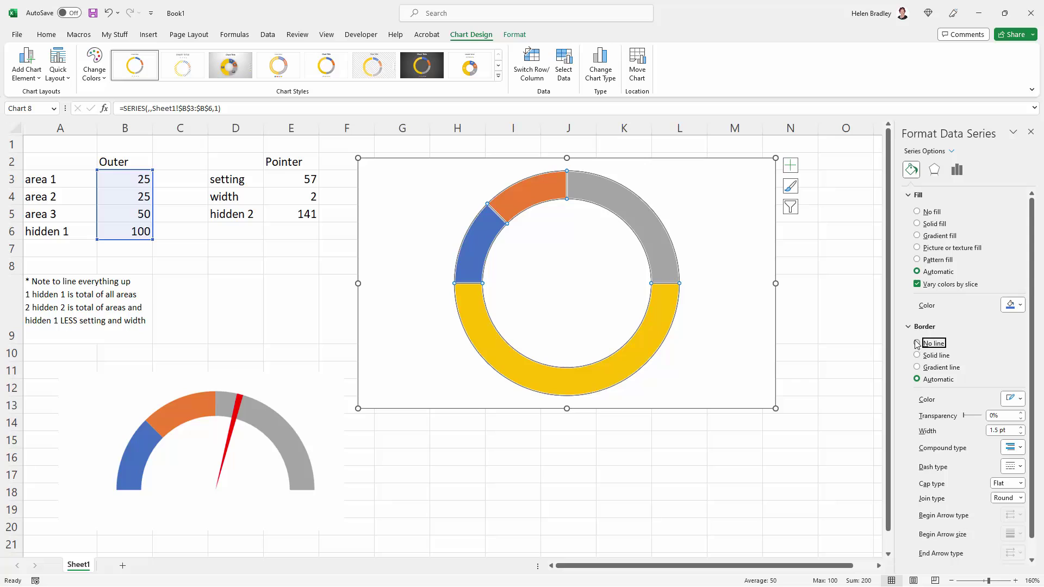
Give the yellow bottom slice No fill so only the upper arc shows.
left_click(628, 360)
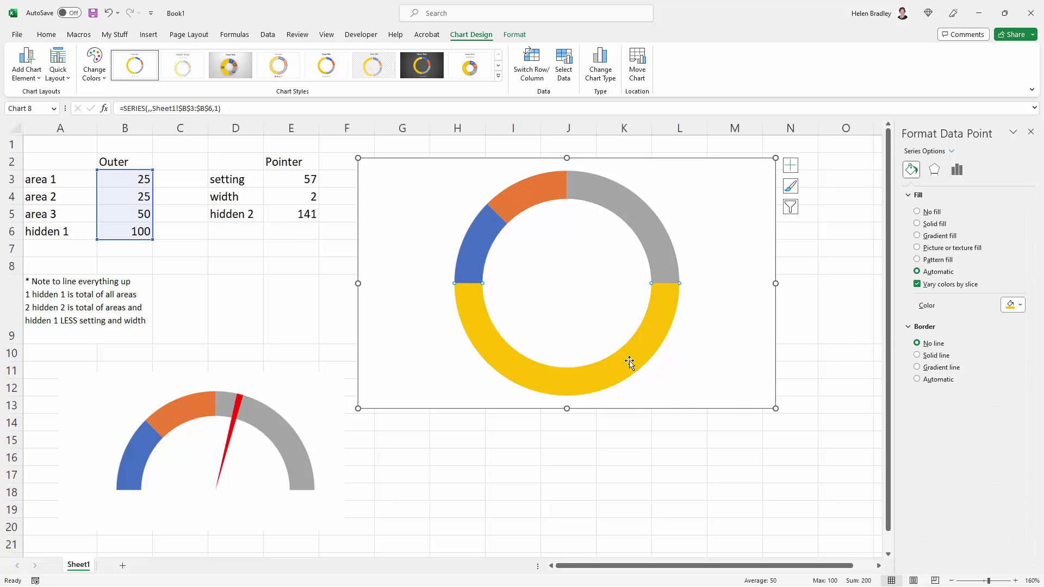
right_click(629, 361)
left_click(705, 477)
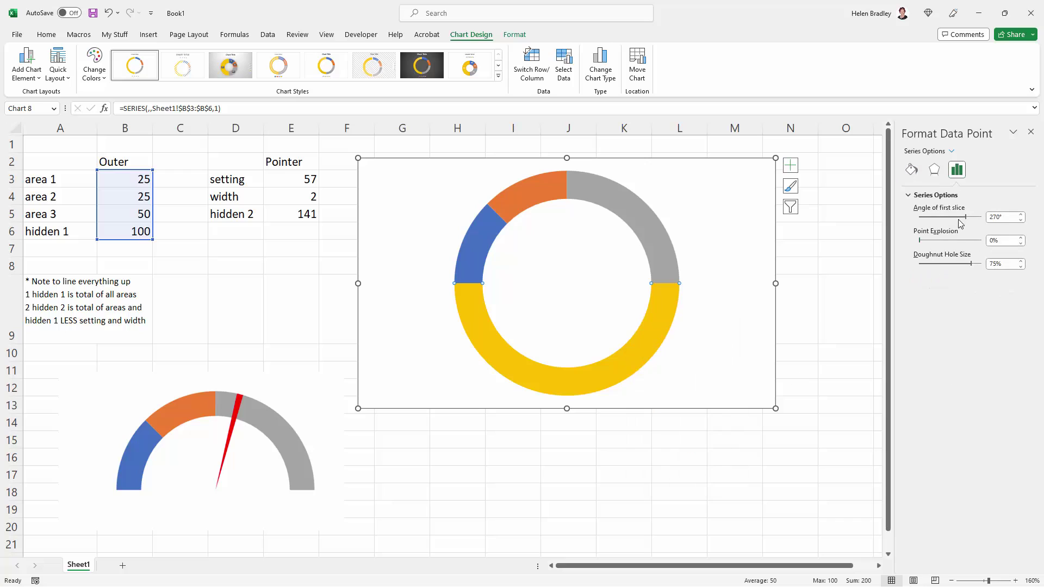
left_click(912, 169)
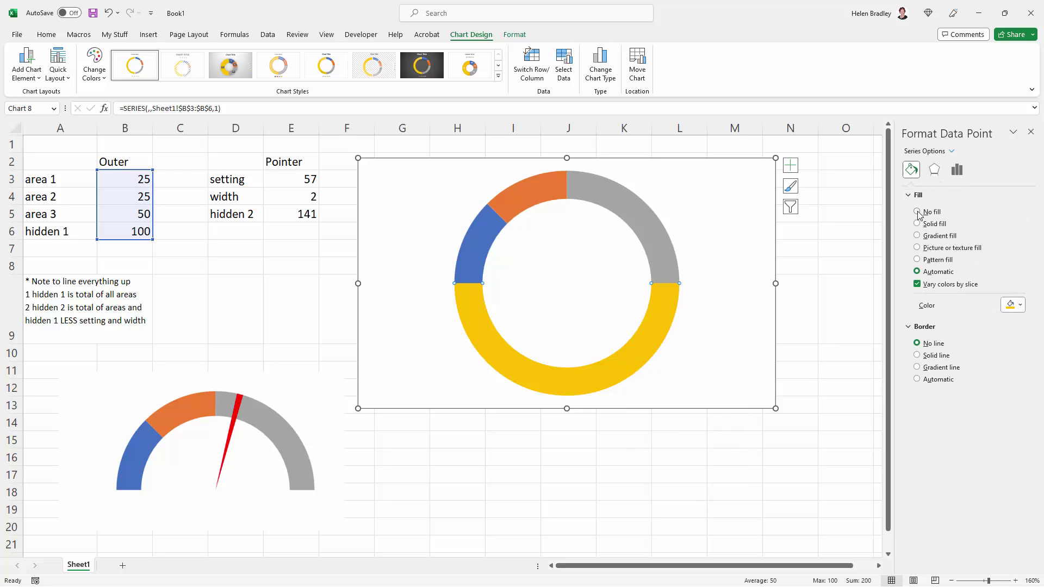
left_click(917, 212)
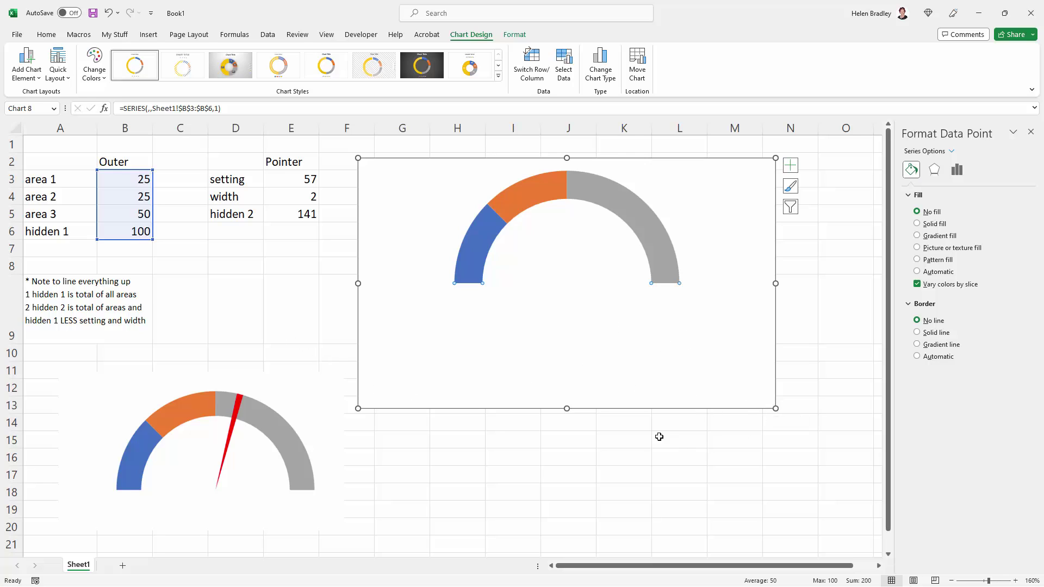
left_click_drag(622, 413, 624, 415)
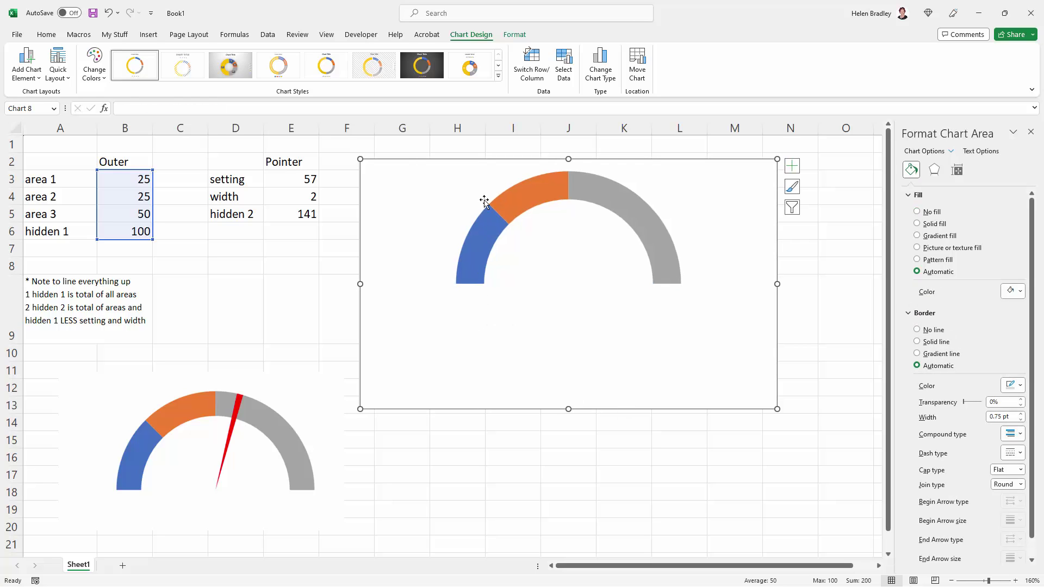
Copy the half-doughnut chart and paste a duplicate onto the sheet.
left_click(342, 212)
left_click(366, 205)
left_click(47, 34)
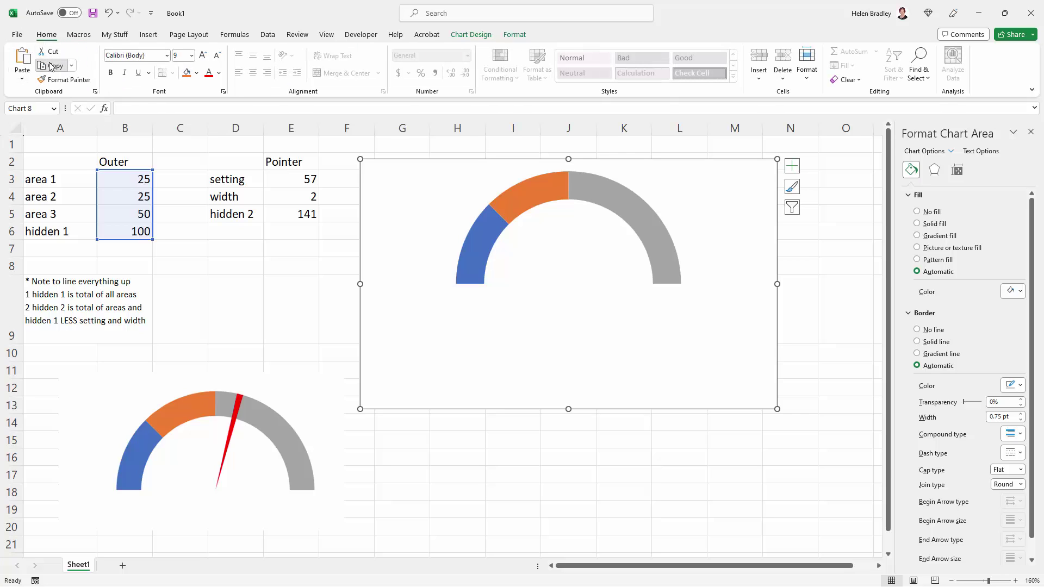
left_click(302, 262)
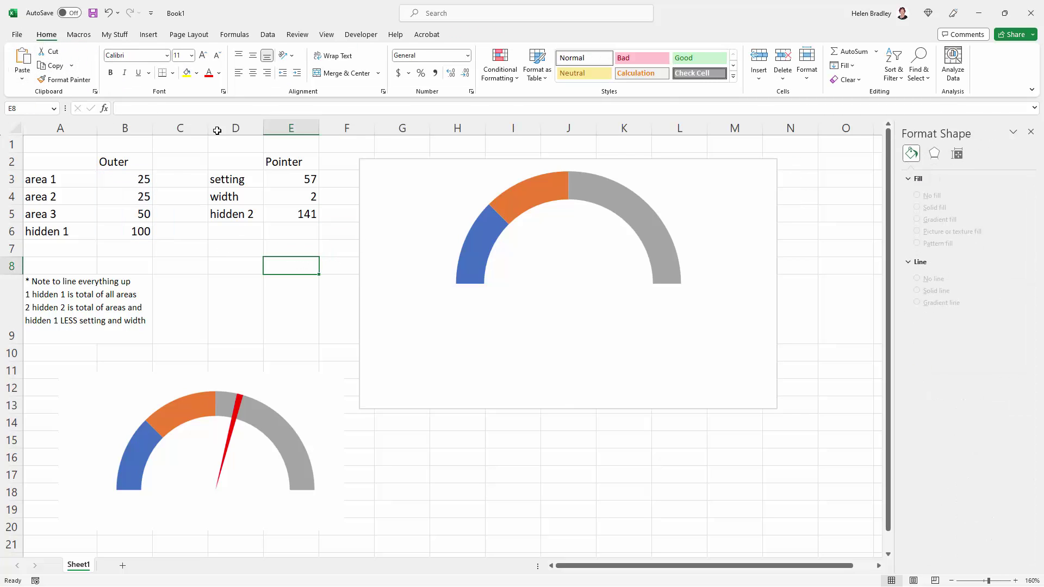
left_click(21, 59)
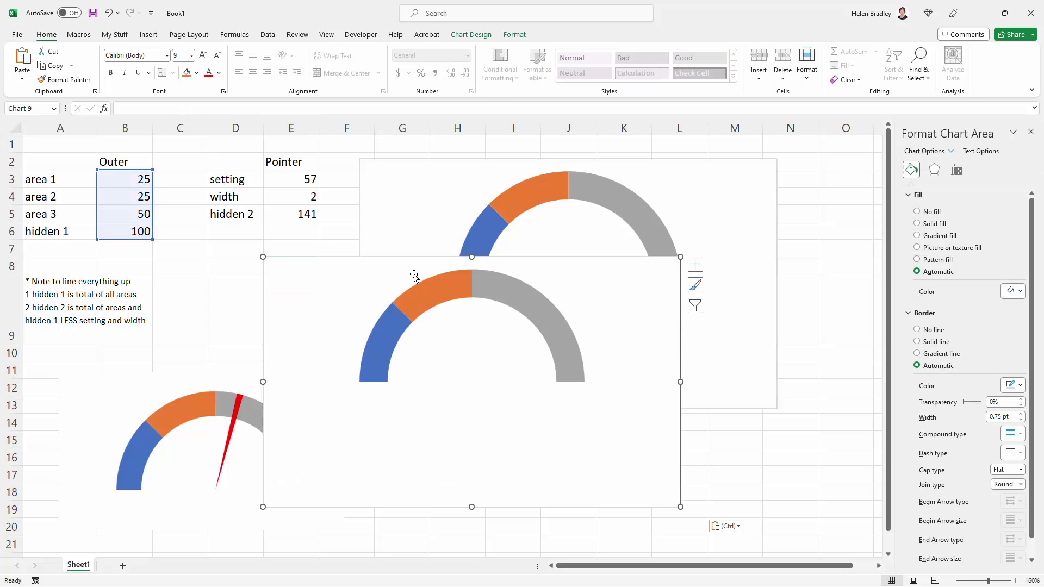
Shift the copy's plot area left and drag the copy over the original, slightly lower.
left_click(407, 275)
left_click(294, 280)
left_click(374, 351)
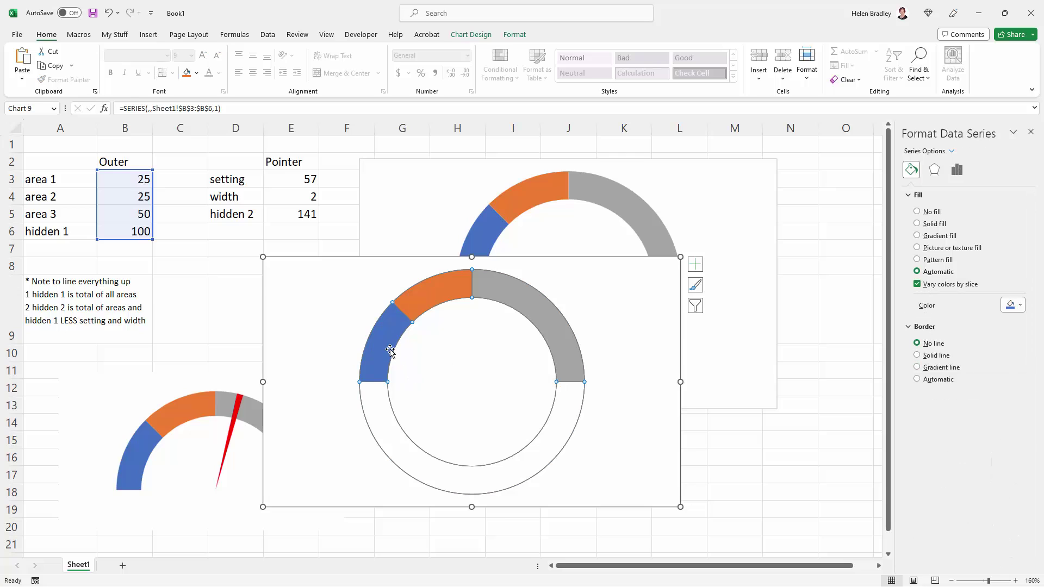
left_click(455, 364)
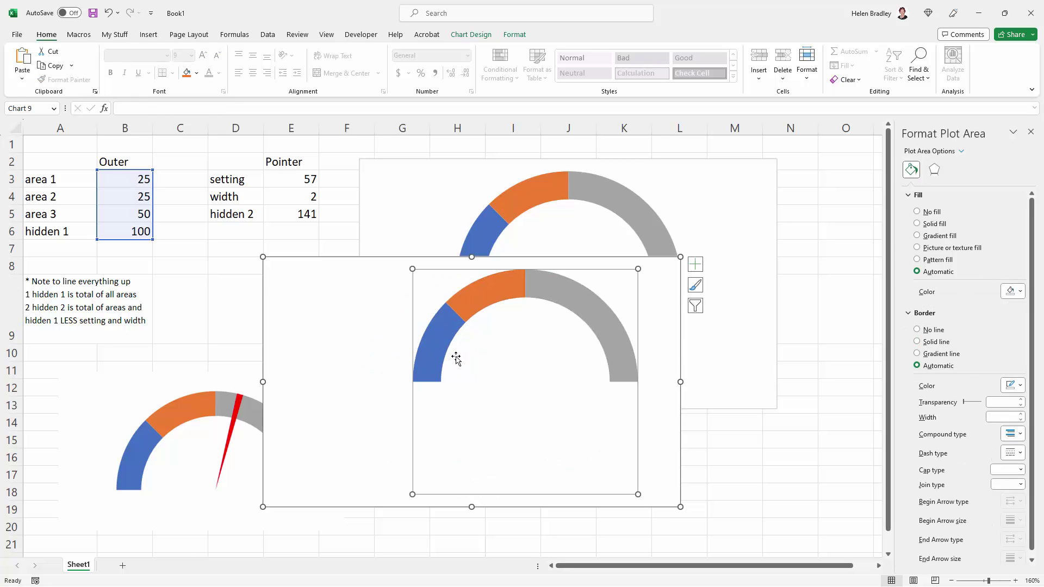
left_click_drag(433, 386, 380, 386)
left_click(253, 316)
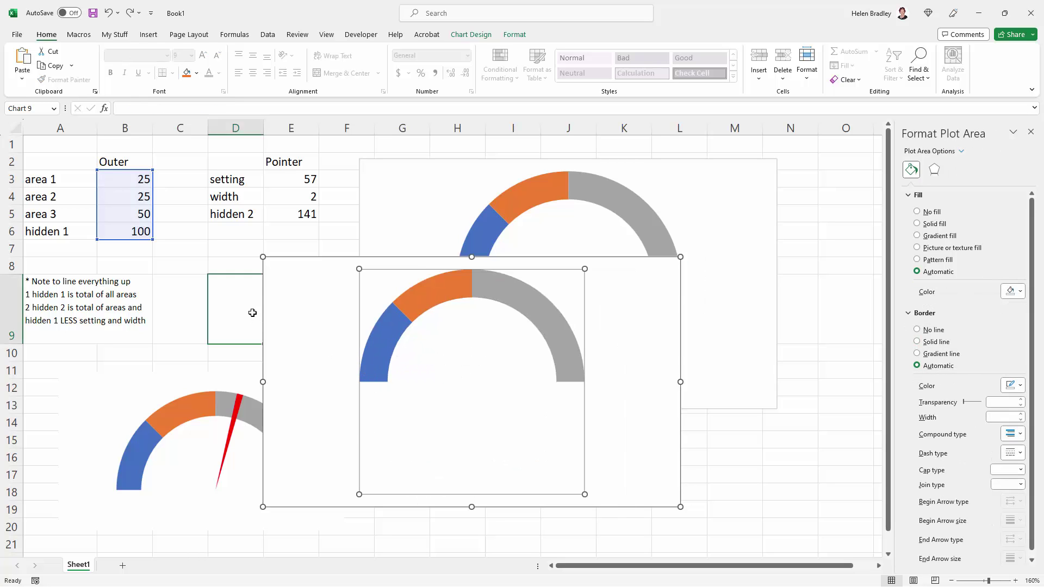
left_click_drag(263, 305, 367, 282)
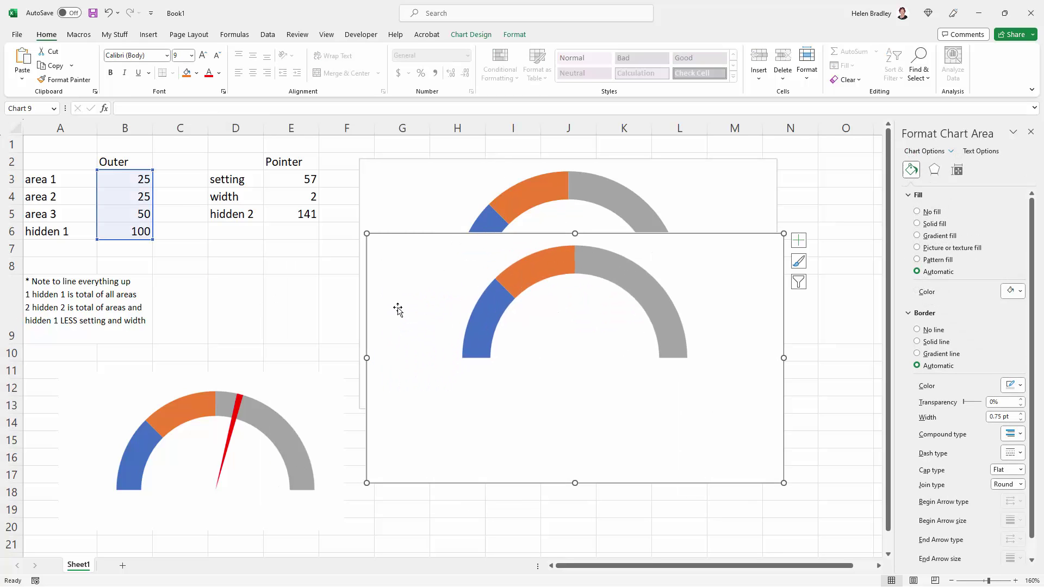
Set the copied chart's chart area fill to No fill.
right_click(405, 269)
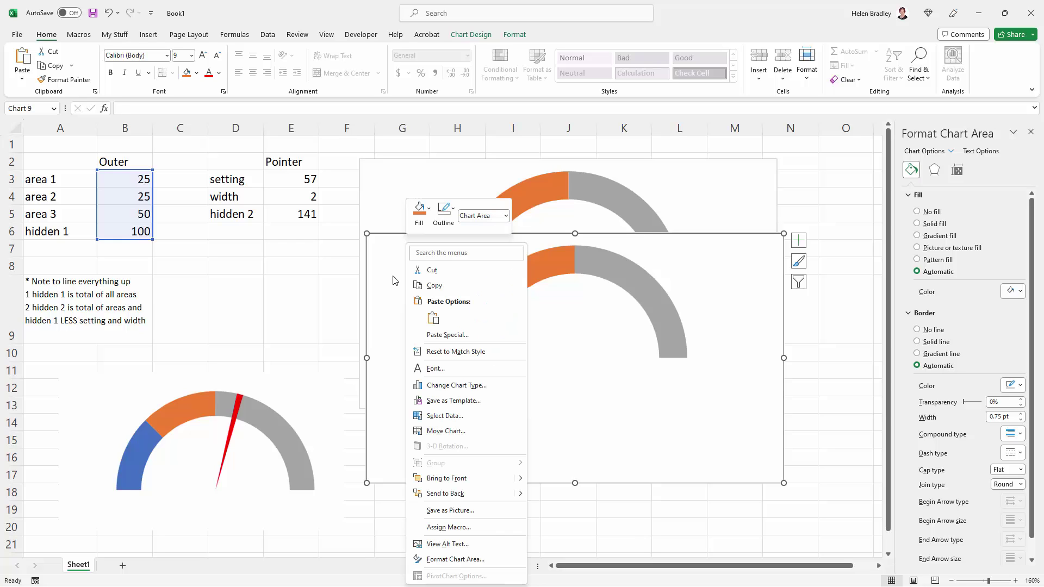
left_click(459, 559)
left_click(927, 213)
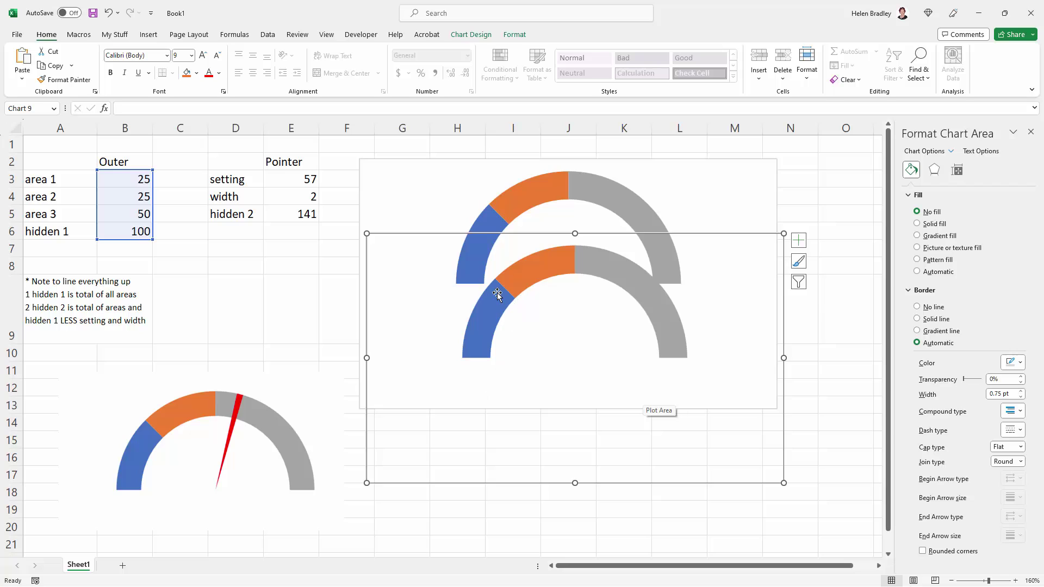
mouse_move(579, 266)
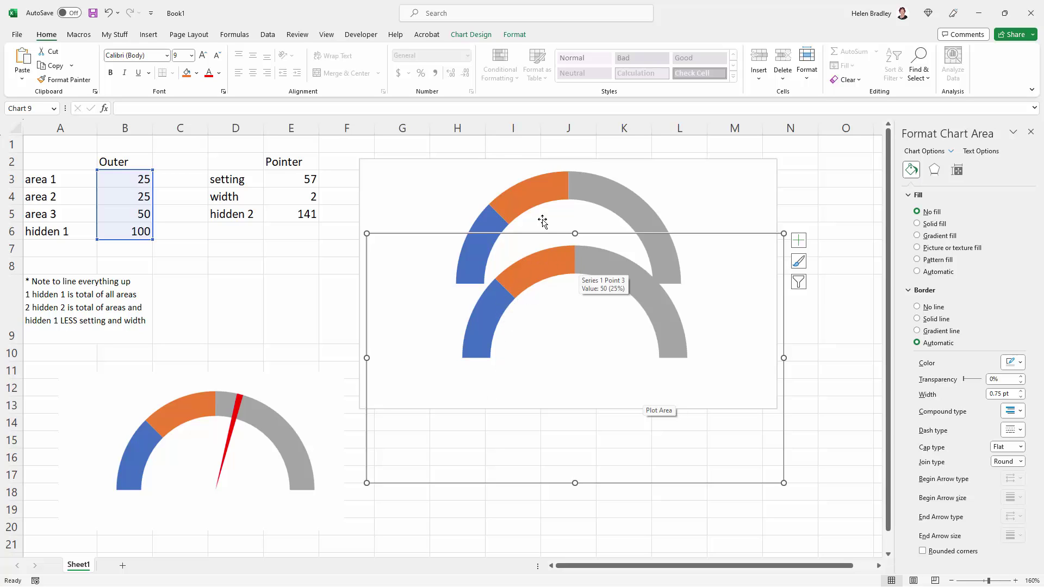
Change the copied chart's type to the first Pie subtype.
left_click(470, 34)
left_click(600, 71)
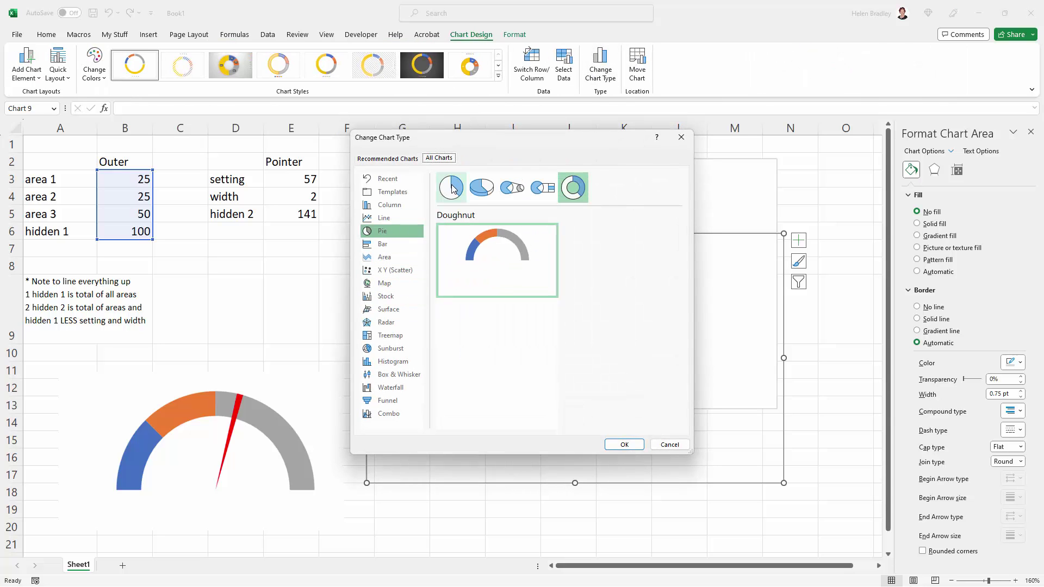
left_click(451, 188)
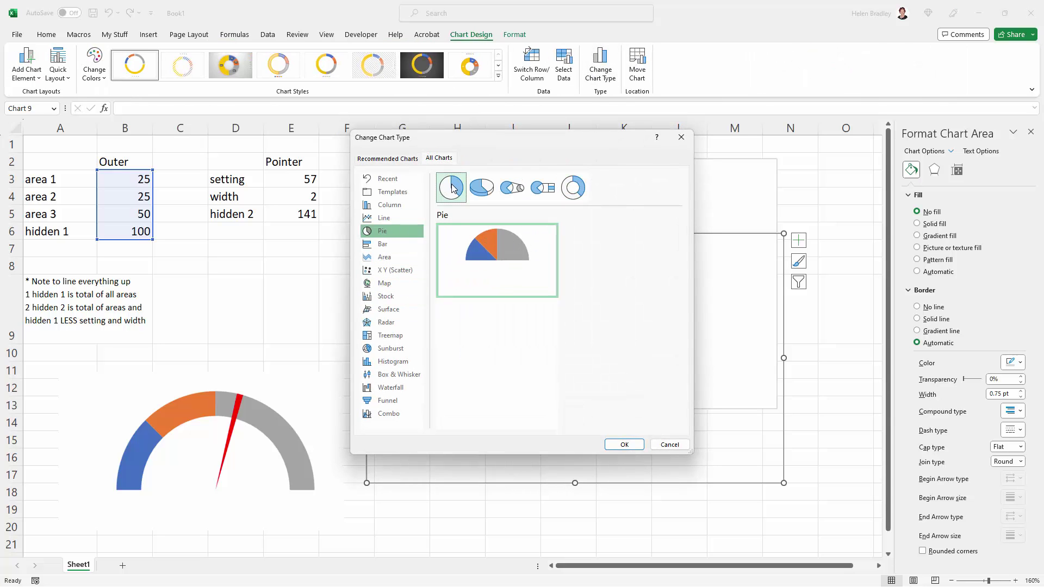
left_click(620, 446)
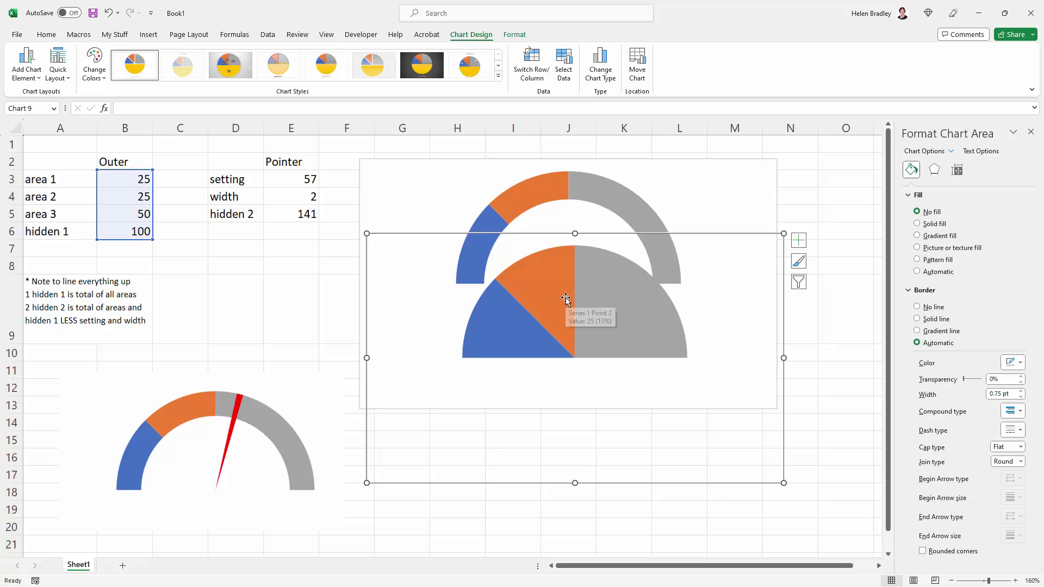
Switch the pie chart's data range to the Pointer values E3:E5.
left_click(564, 63)
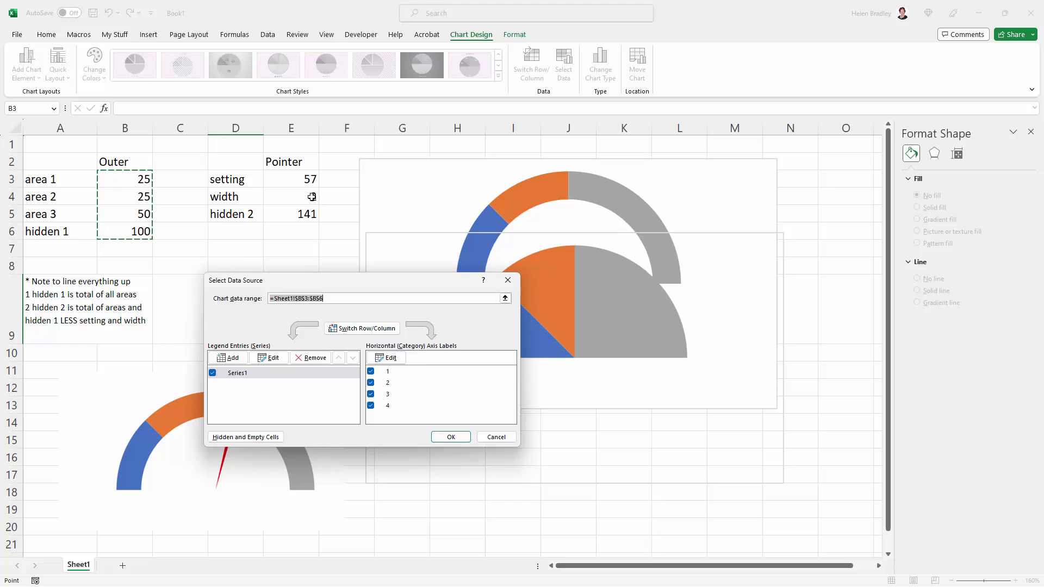
left_click_drag(304, 179, 300, 214)
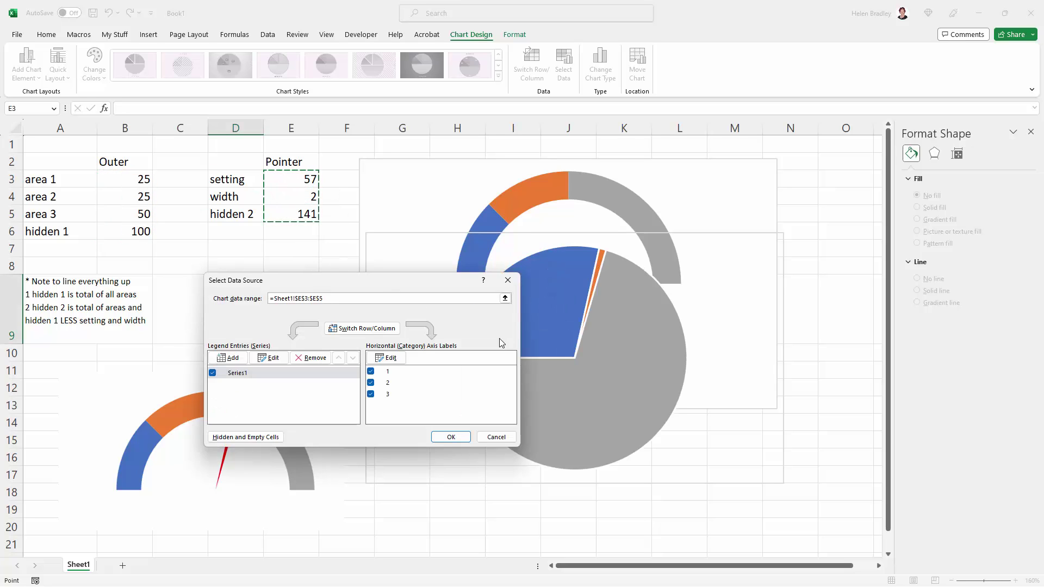
left_click(451, 437)
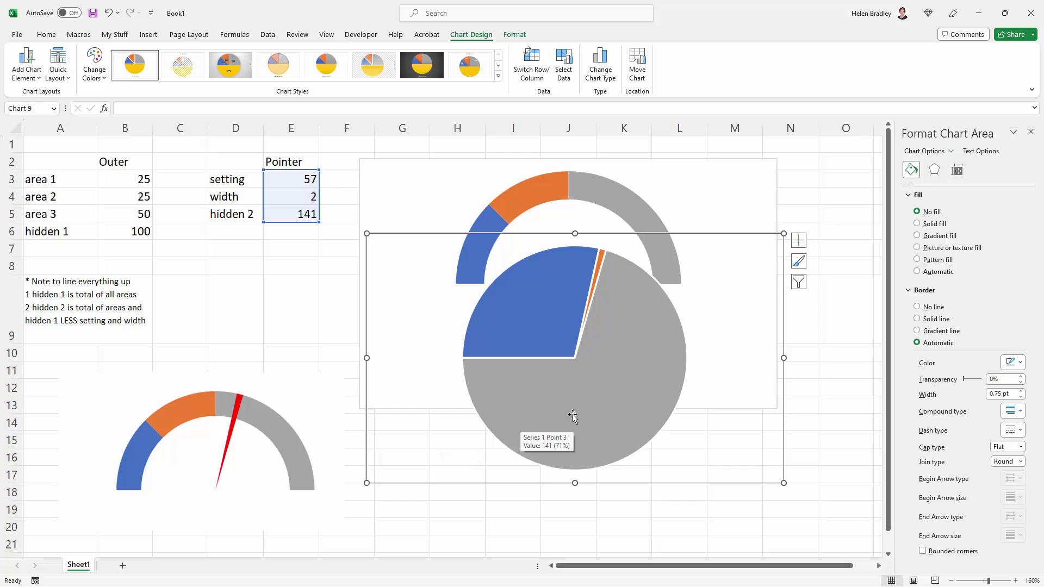
Set the pie's grey and blue slices to No fill, leaving the orange sliver.
left_click(485, 389)
left_click(558, 413)
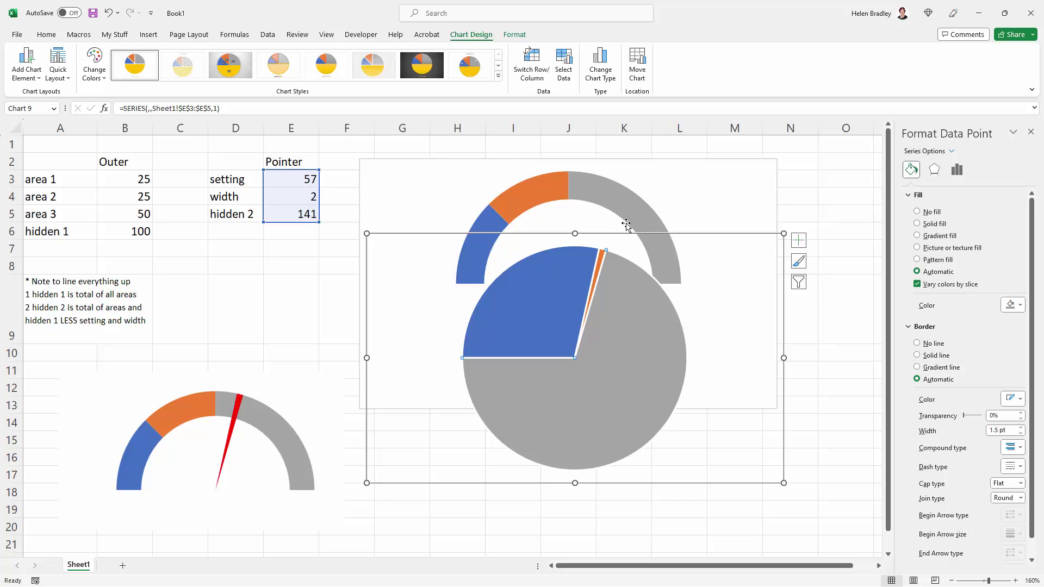
left_click(918, 212)
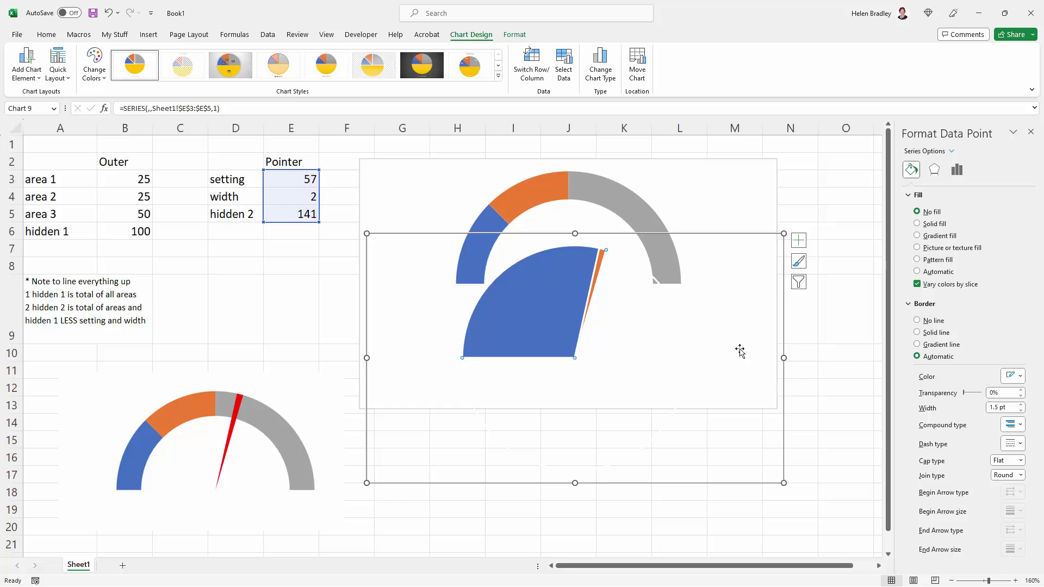
left_click(556, 310)
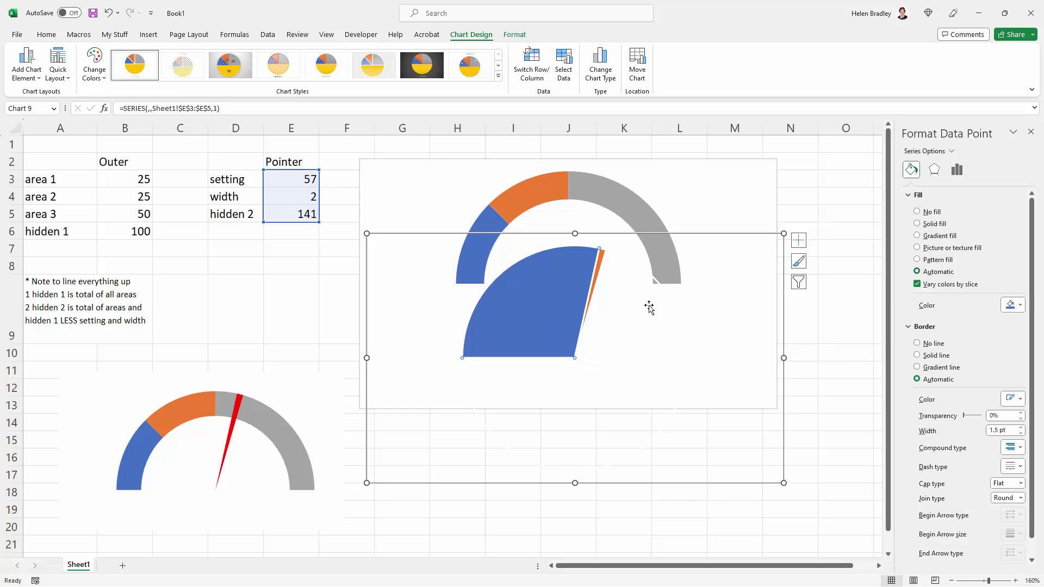
left_click(918, 212)
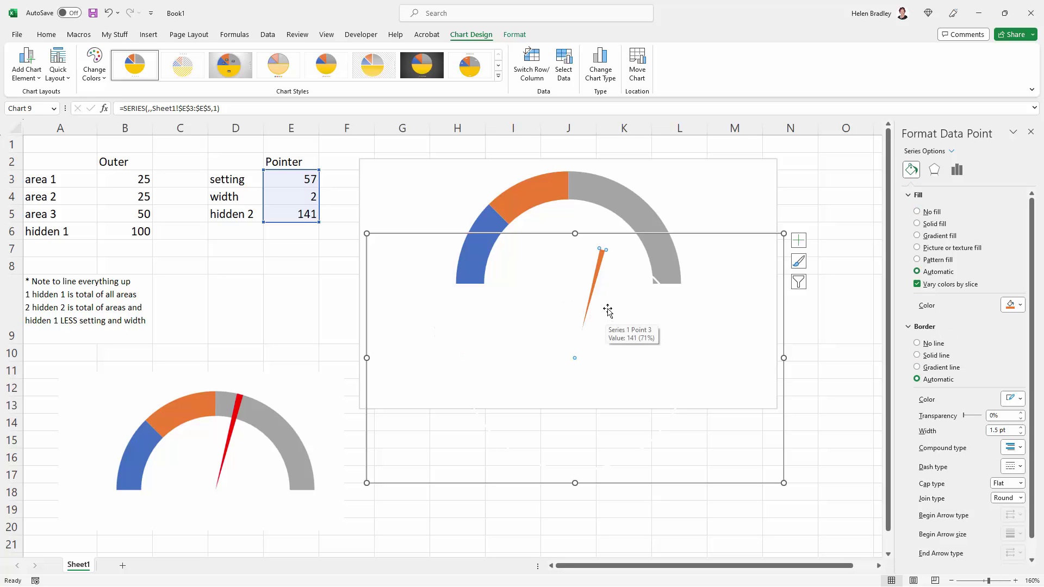
Set the pie series border to No line, removing its circular outline.
right_click(607, 325)
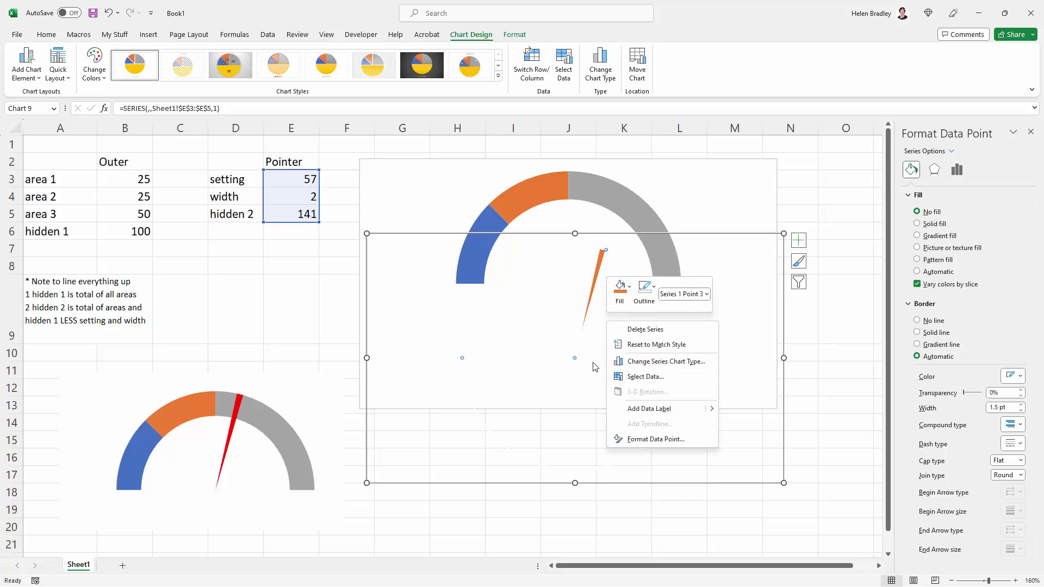
left_click(583, 377)
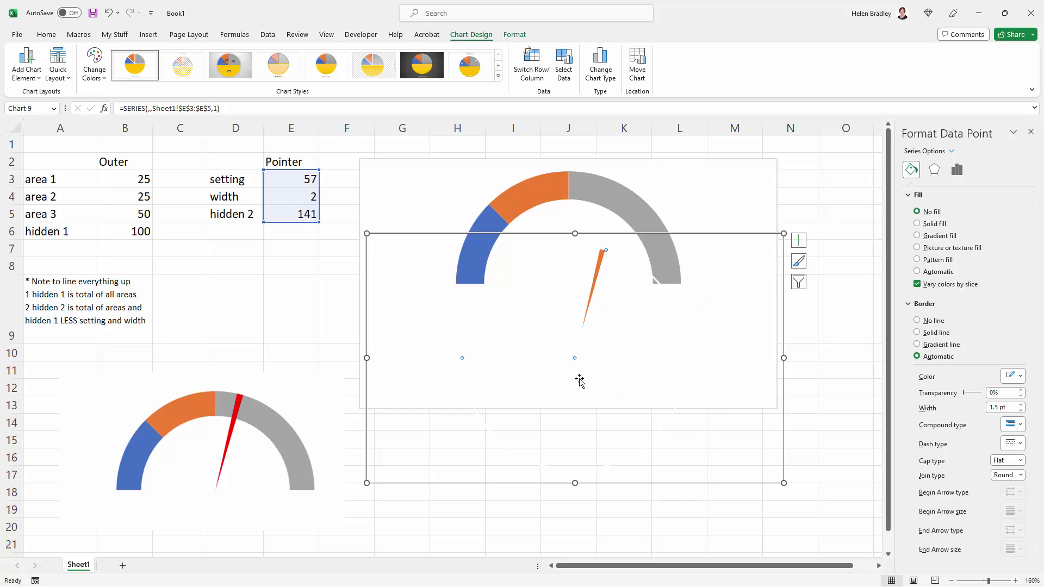
left_click(321, 324)
left_click(570, 350)
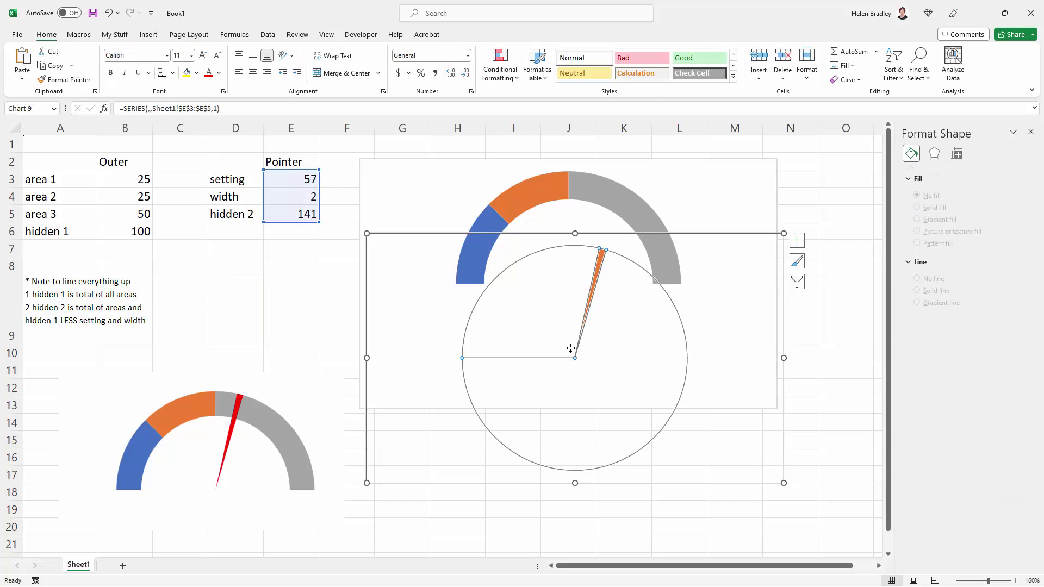
left_click(916, 171)
left_click(927, 343)
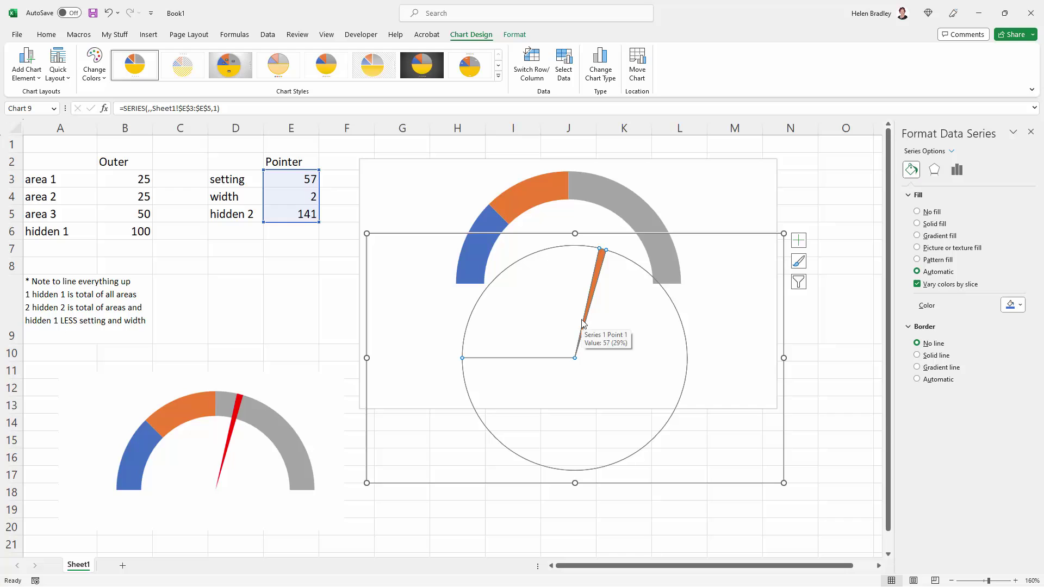
left_click(338, 324)
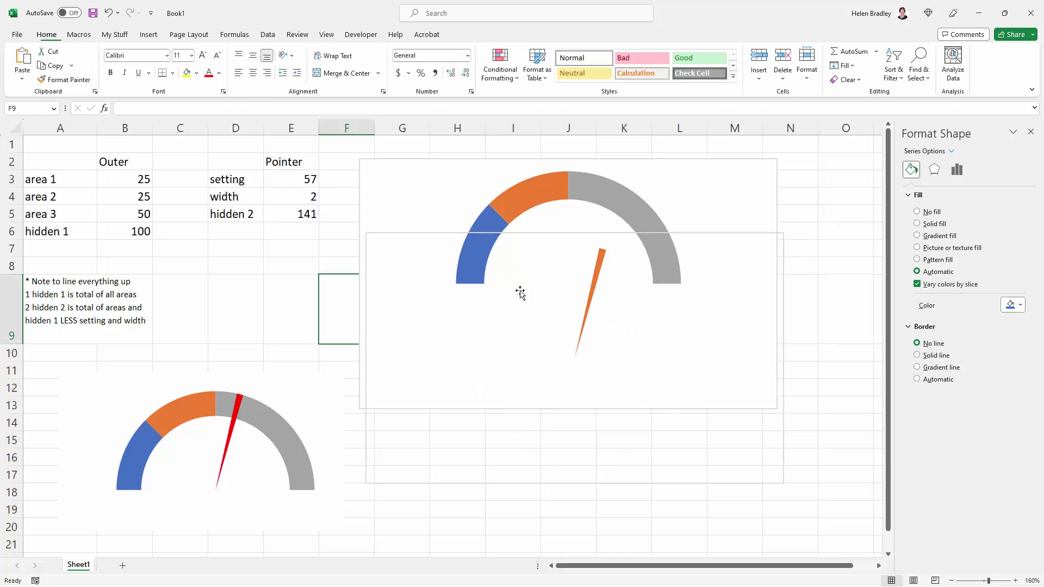
left_click(597, 267)
Give the pointer chart's needle slice a solid red fill.
left_click(598, 266)
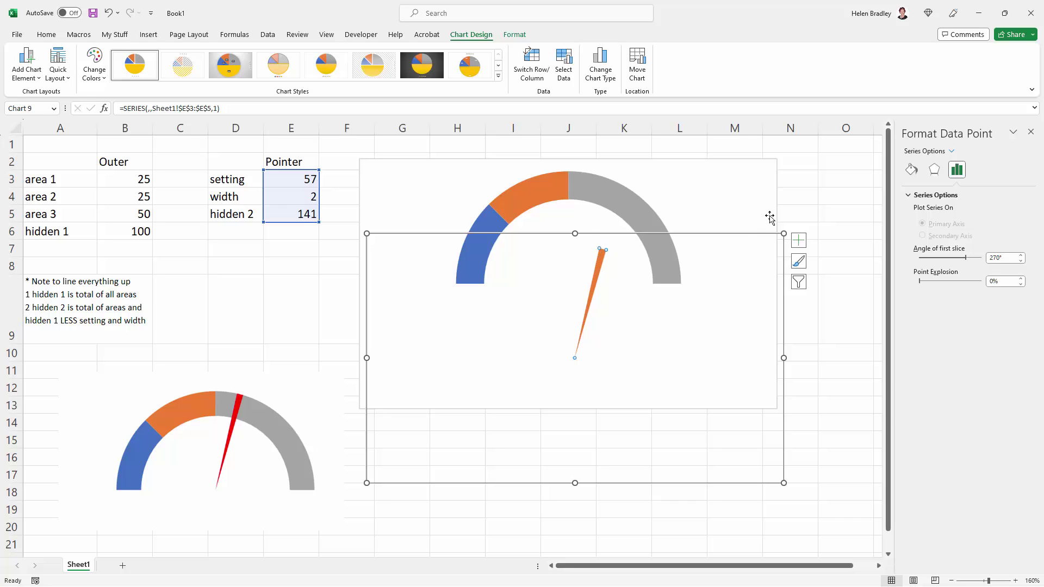
left_click(911, 169)
left_click(934, 224)
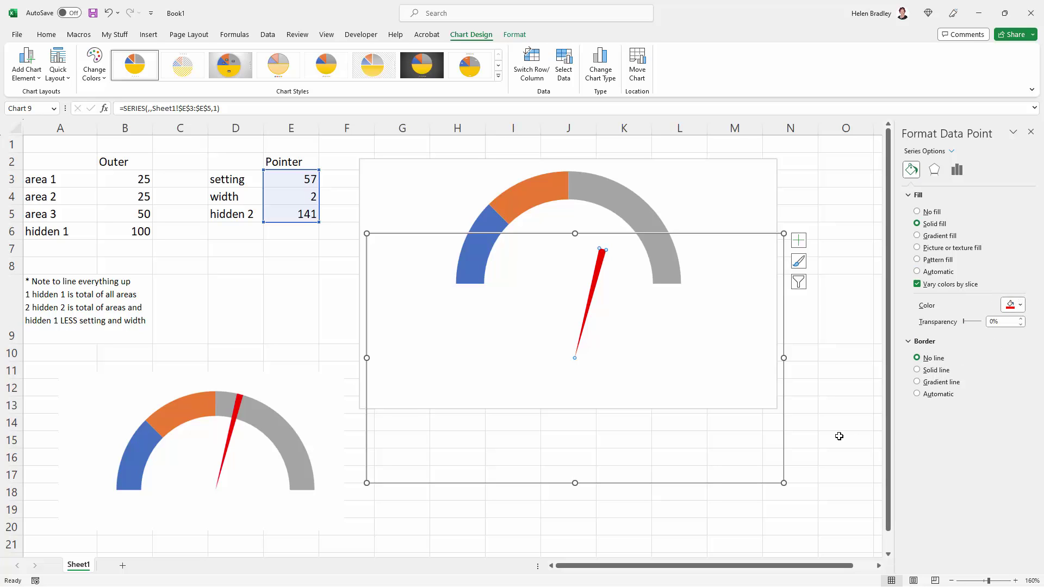
left_click(234, 248)
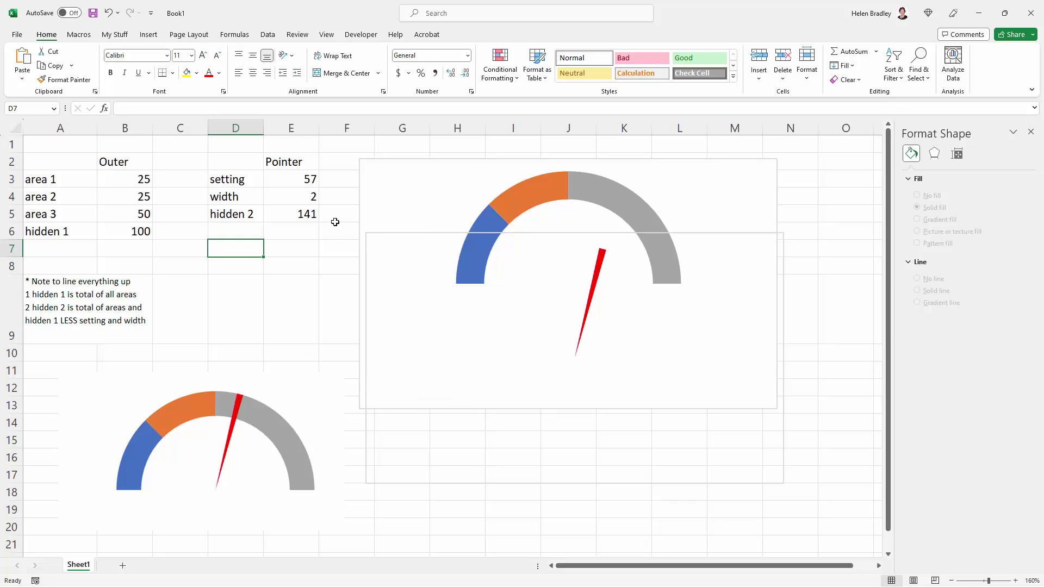
Select the gauge and pointer charts and align them center and middle.
left_click(373, 171)
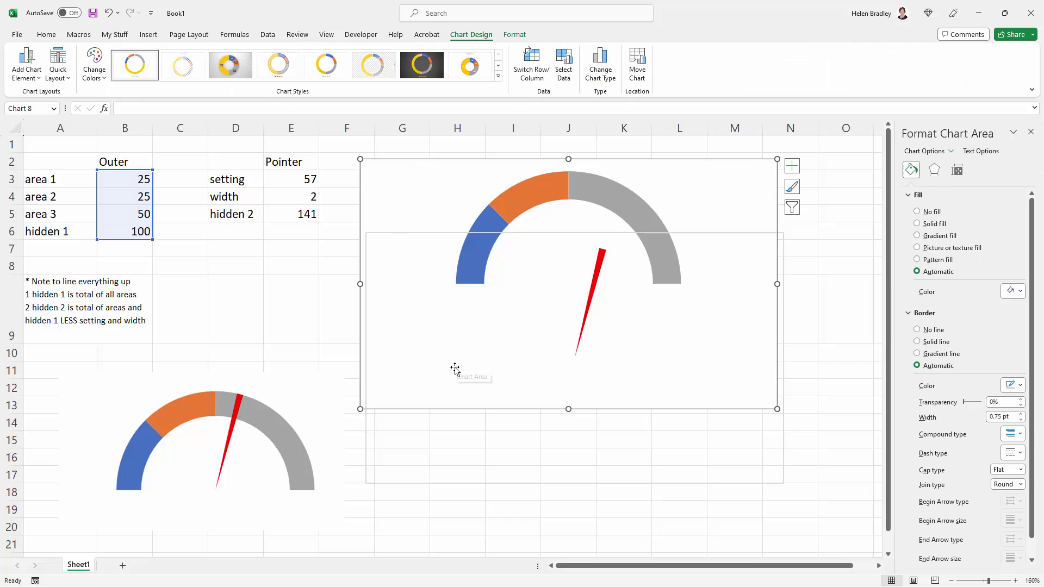
left_click(536, 470)
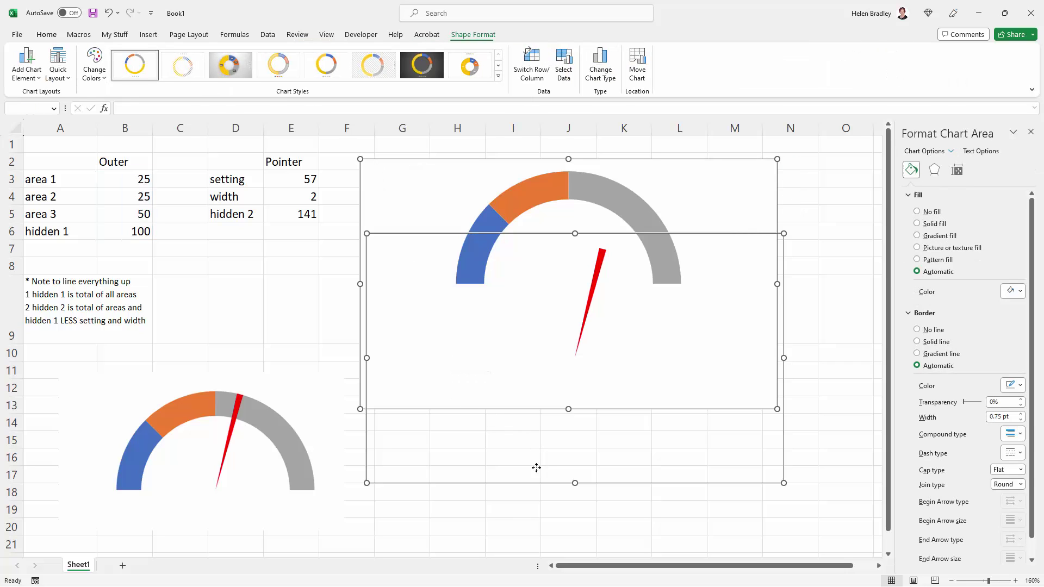
left_click(473, 35)
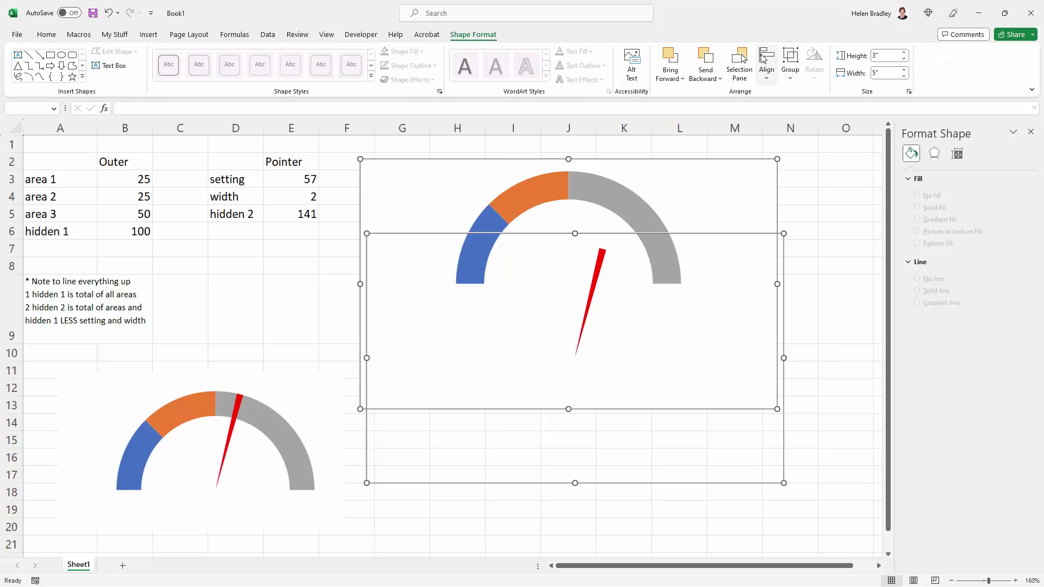
left_click(765, 58)
left_click(794, 109)
left_click(765, 60)
left_click(794, 157)
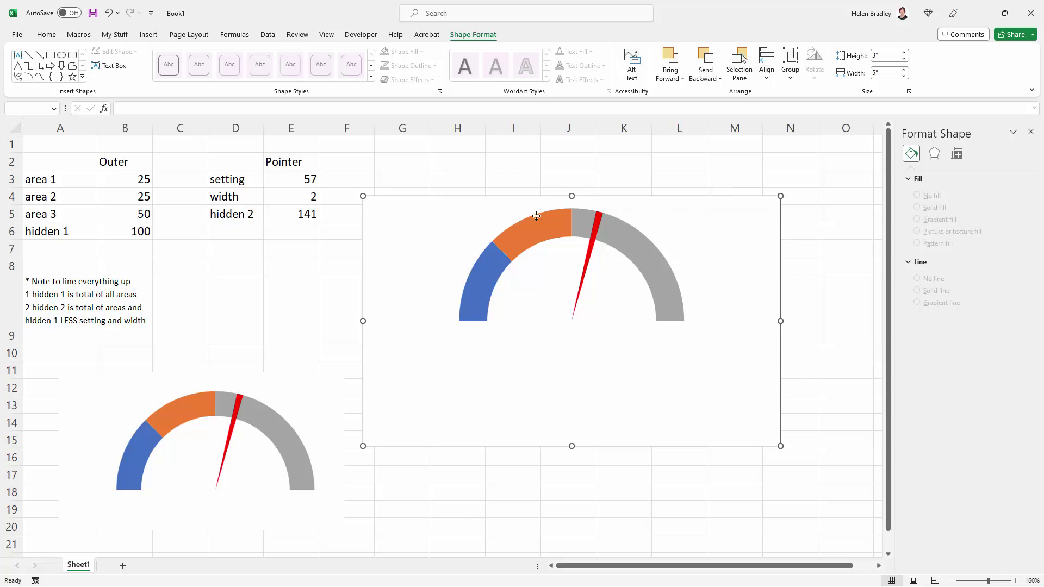
Group the two aligned charts into one object and close the formatting pane.
left_click(789, 68)
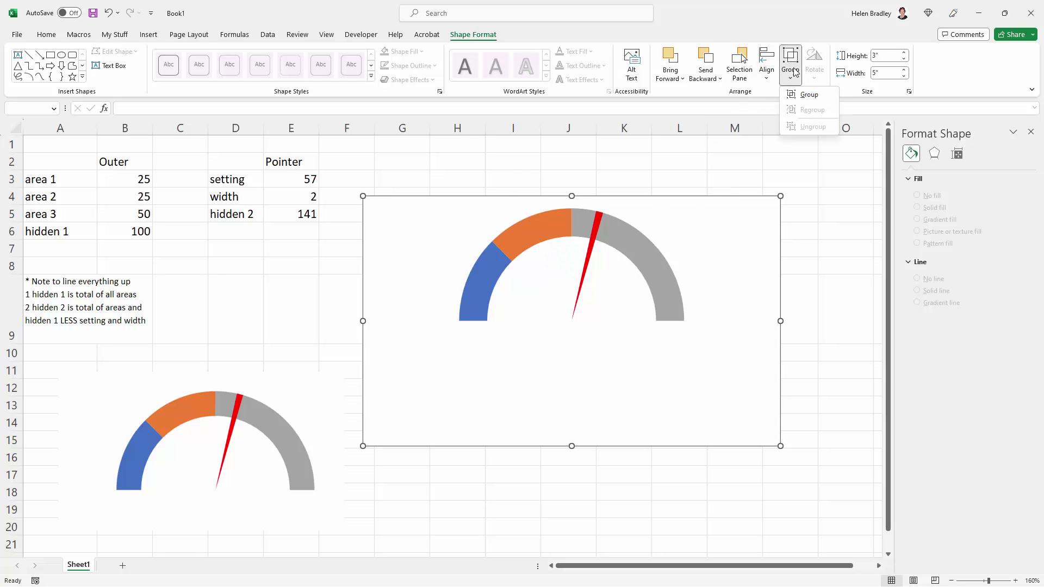
left_click(808, 95)
left_click(808, 169)
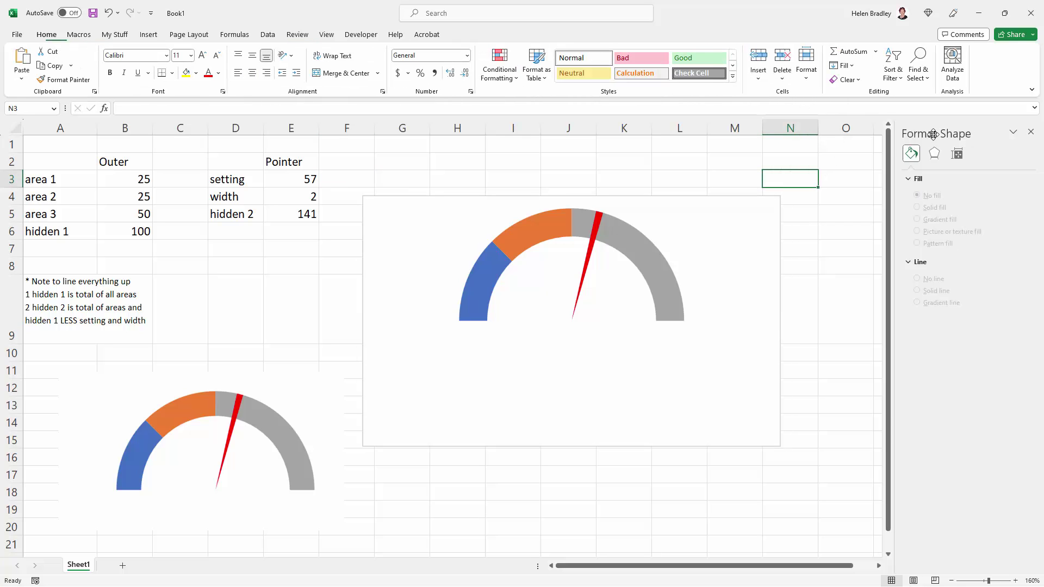
left_click(1031, 132)
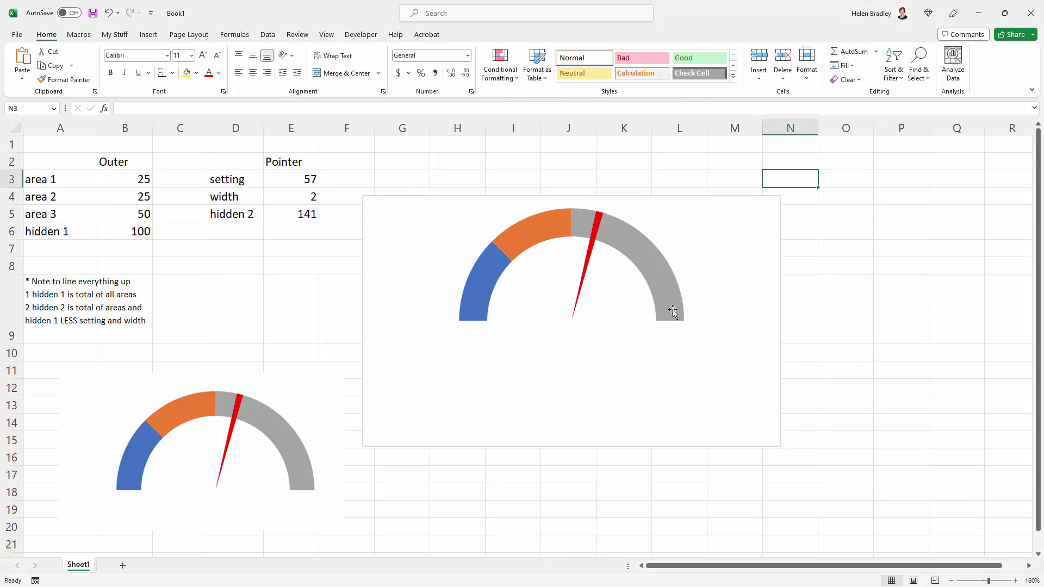
Move the grouped gauge up and right, undoing a trial shift of the needle chart.
left_click(353, 254)
left_click(363, 266)
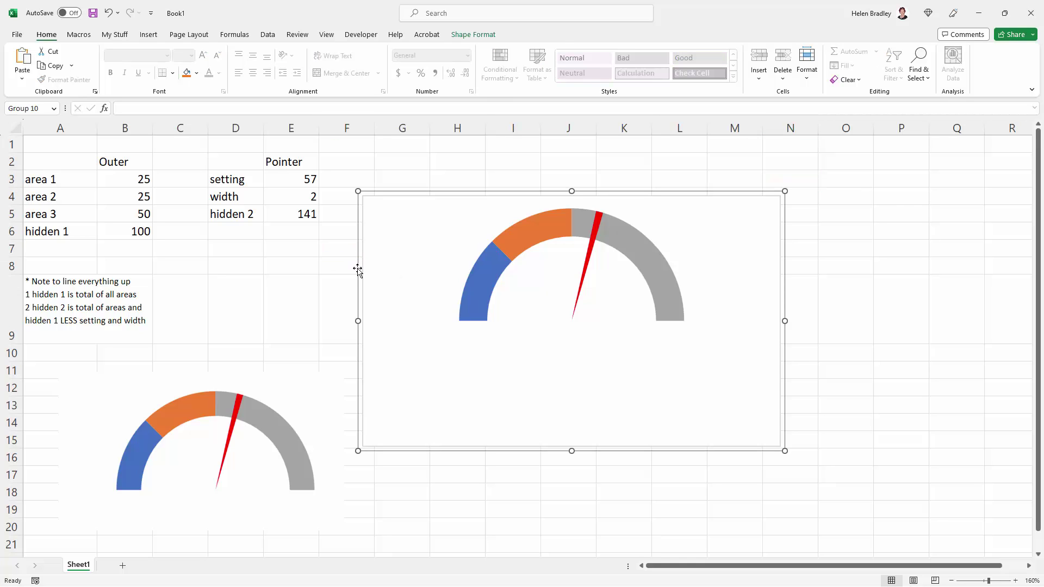
left_click_drag(357, 270, 366, 226)
left_click(821, 341)
left_click(771, 354)
left_click(764, 362)
left_click_drag(761, 368, 761, 402)
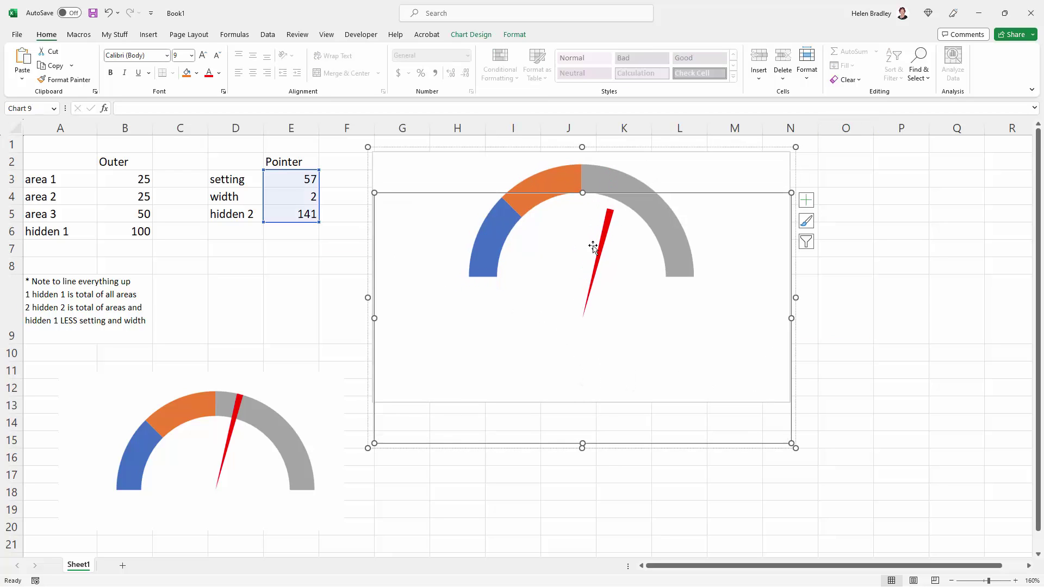
key("ctrl+z")
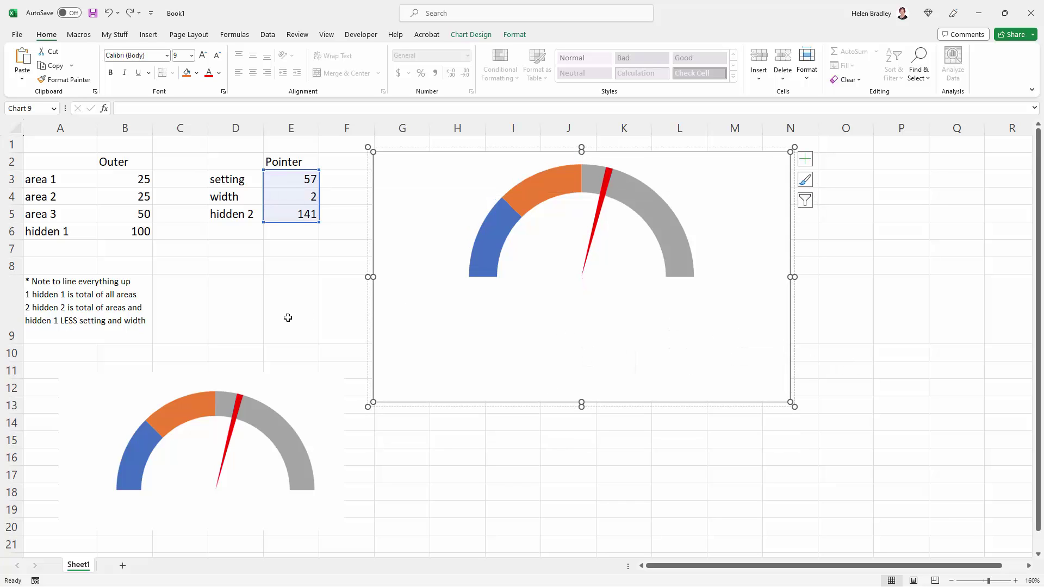
Nudge the grouped gauge into place and delete the old gauge picture below the notes.
left_click(297, 255)
left_click(369, 334)
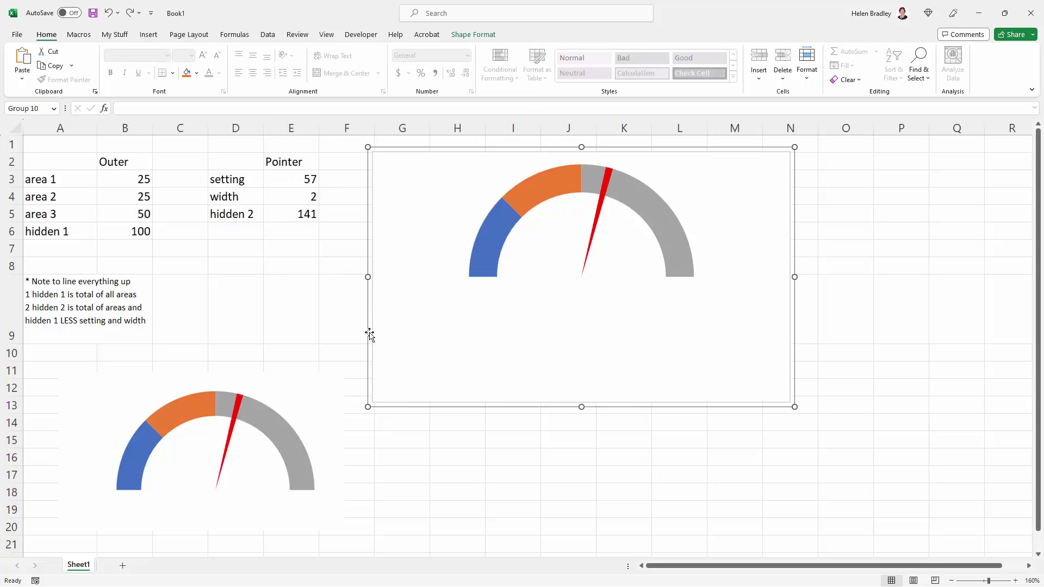
left_click_drag(366, 329, 370, 326)
left_click(162, 402)
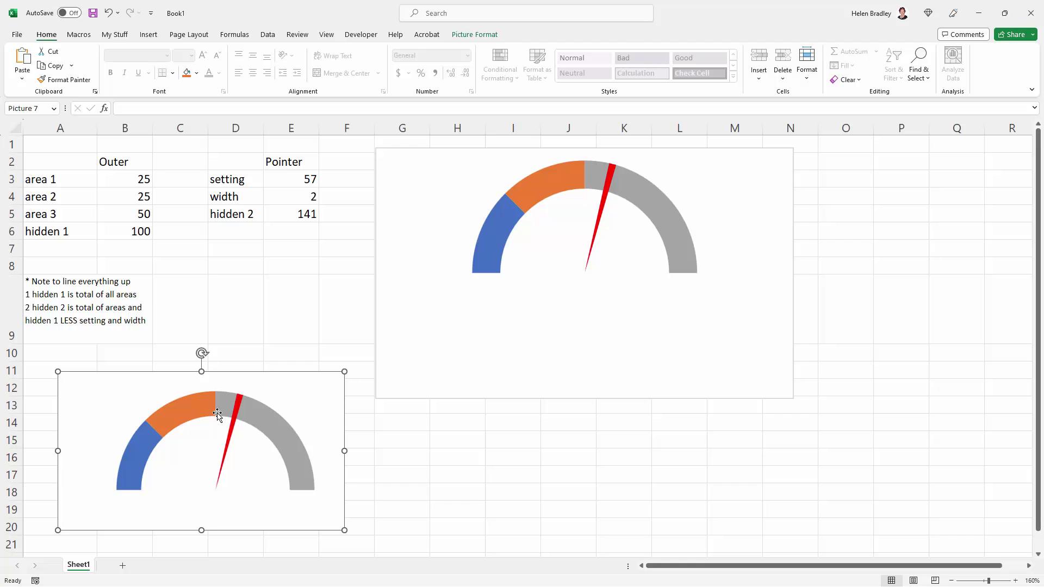
key("Delete")
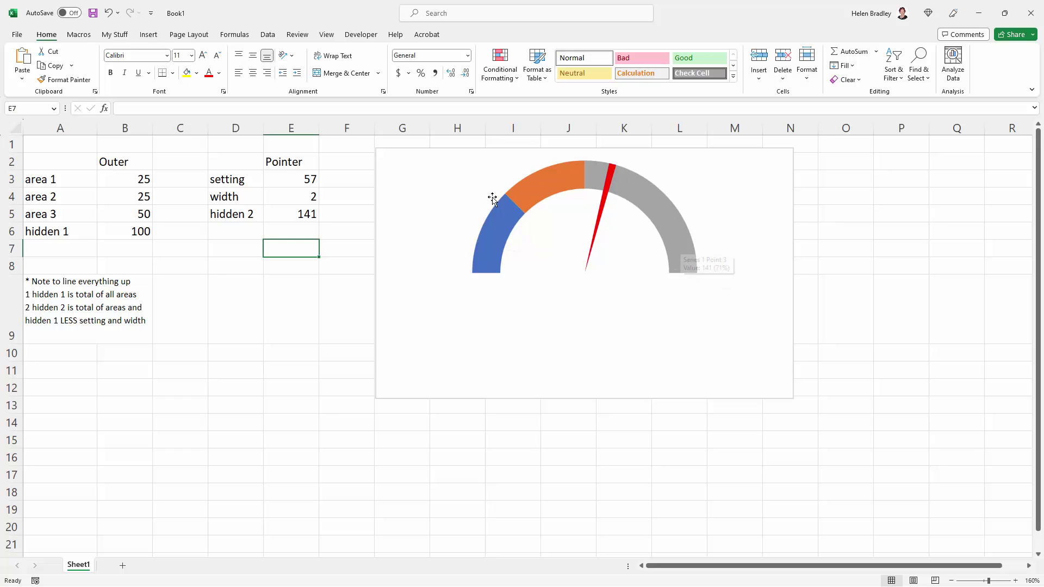
mouse_move(503, 220)
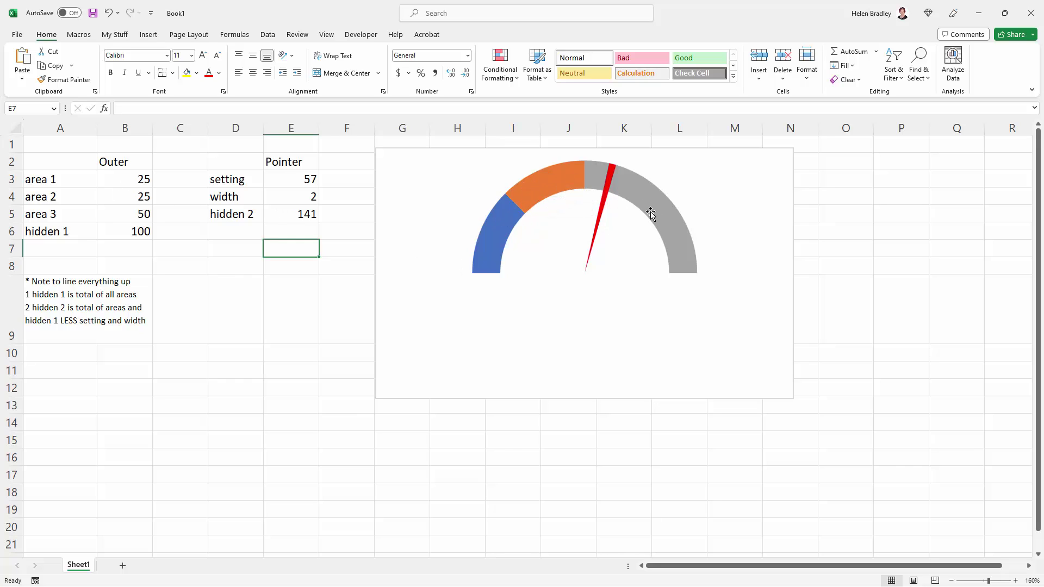
Enter 10 for area 1 in B3 and 70 for area 2 in B4.
left_click(121, 182)
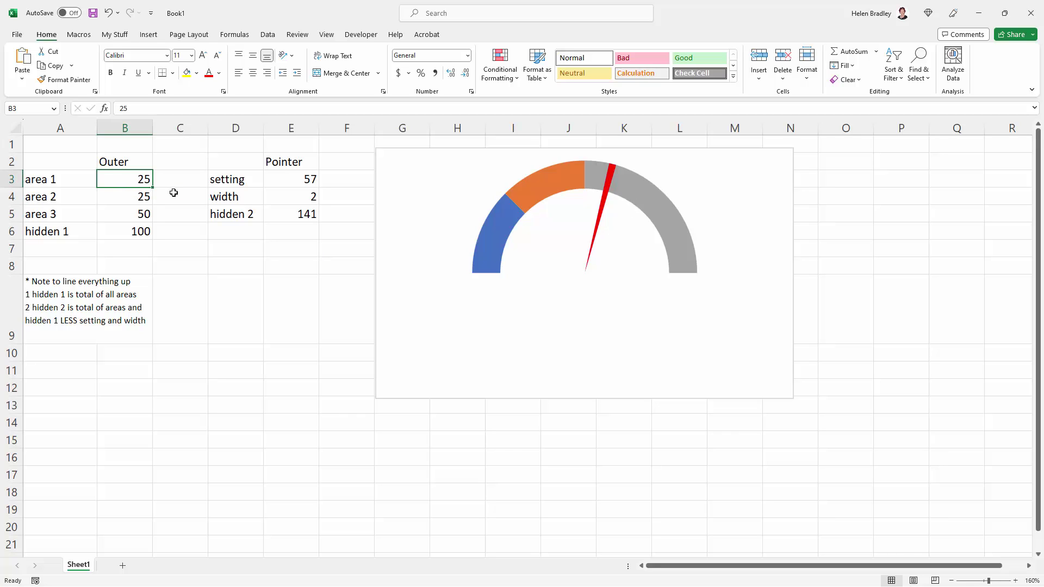
type("10")
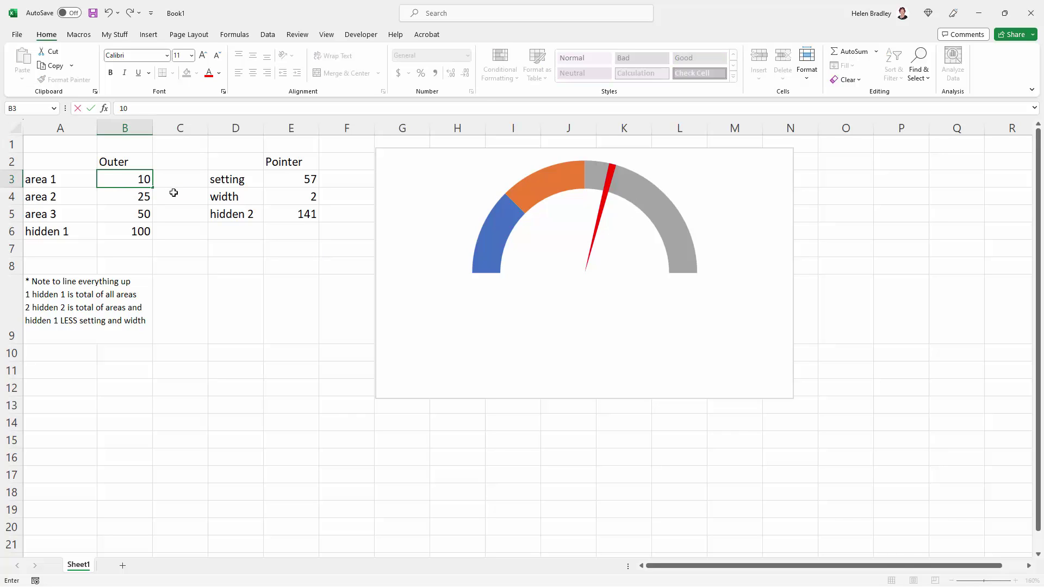
key("Tab")
left_click(124, 197)
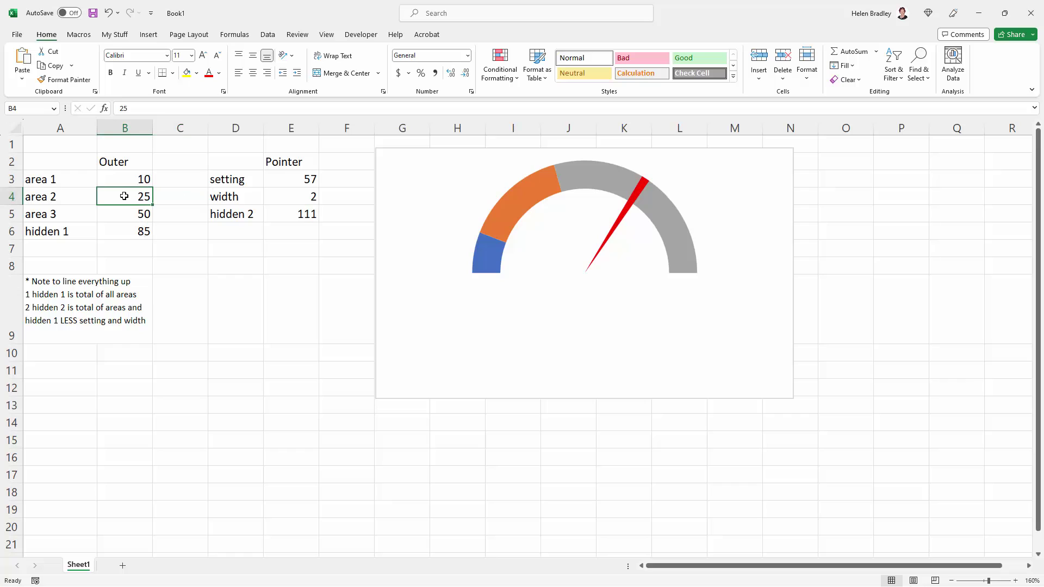
type("70")
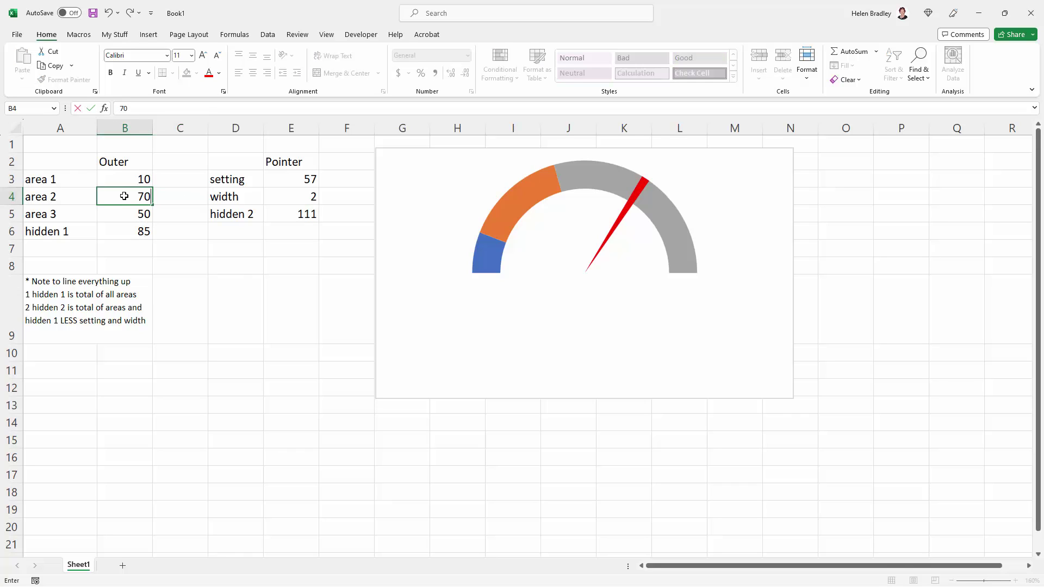
left_click(134, 231)
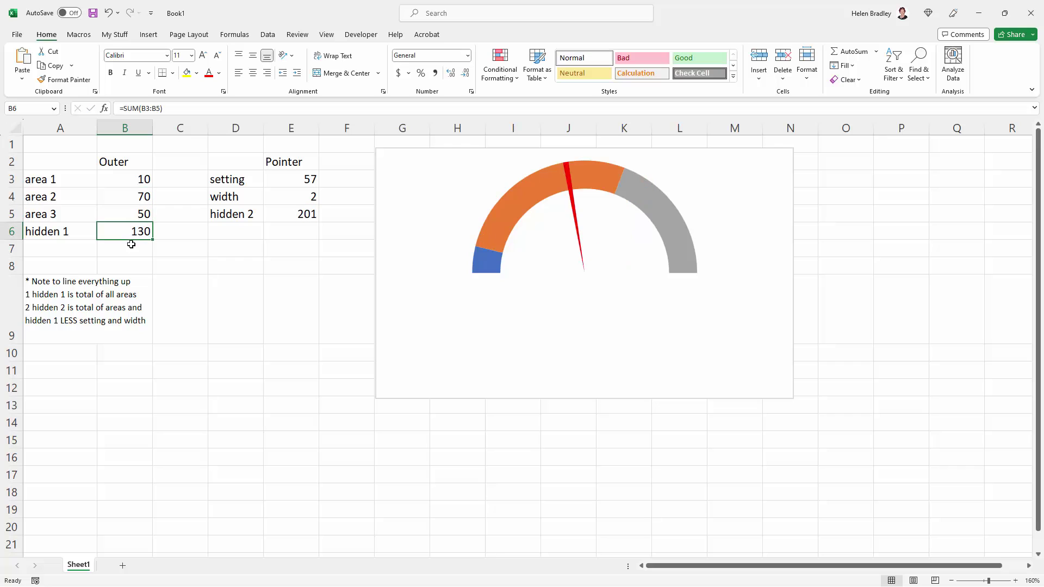
Set the pointer setting in E3 to 65 and the width in E4 to 1.
left_click(304, 178)
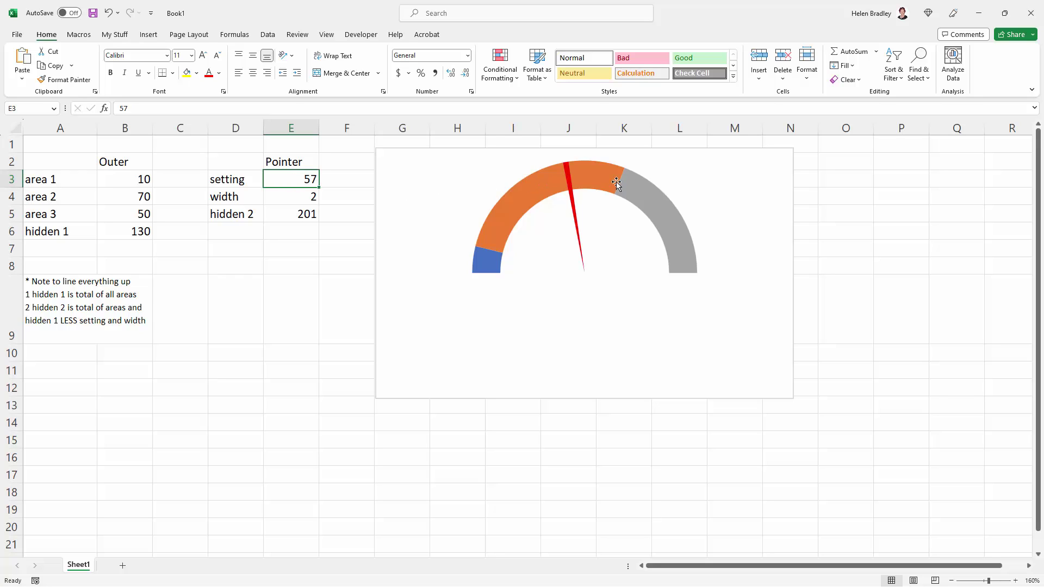
type("65")
key("ctrl+Return")
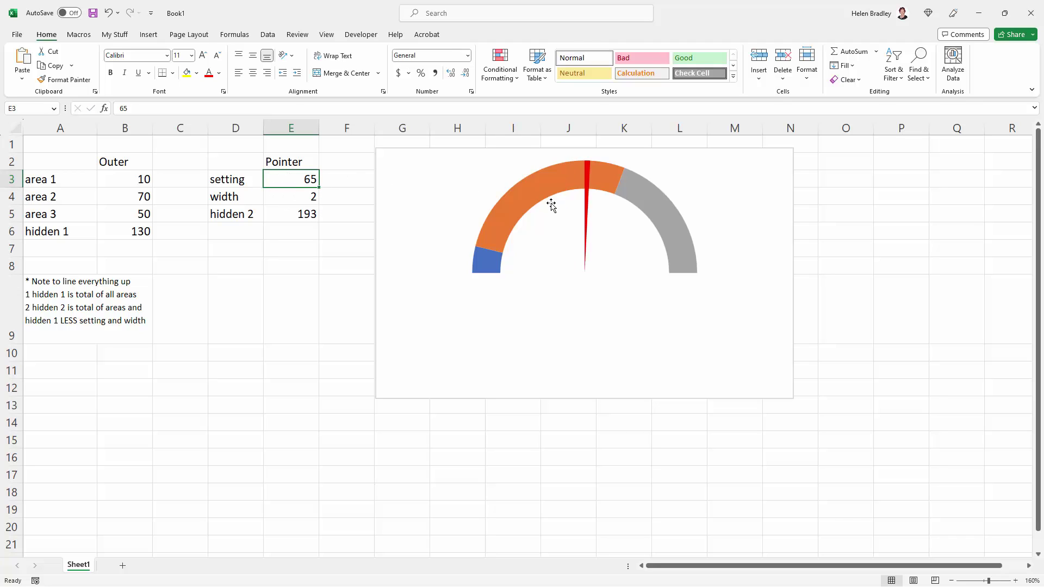
left_click(291, 197)
type("3")
key("Return")
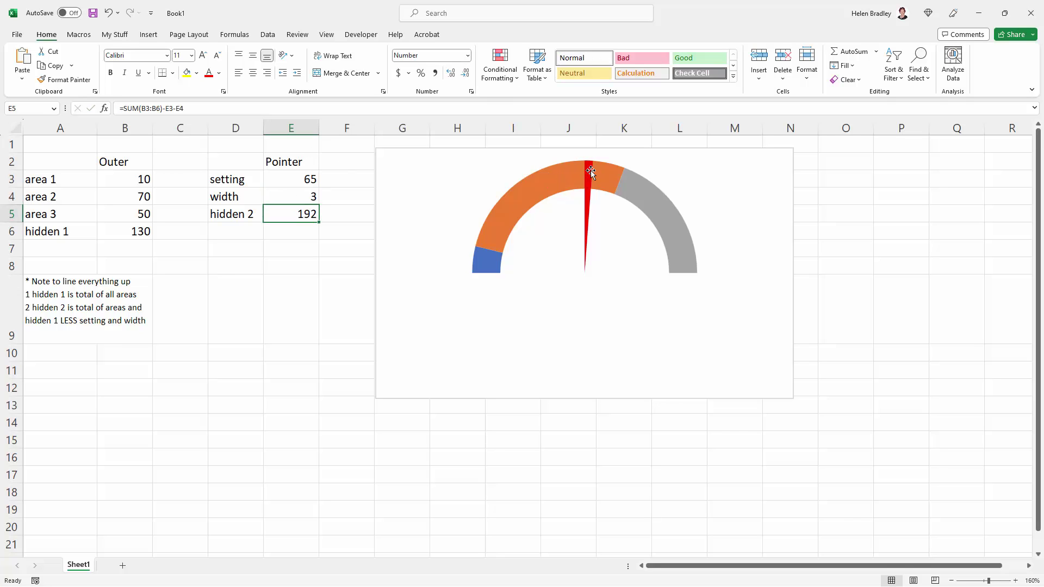
left_click(304, 196)
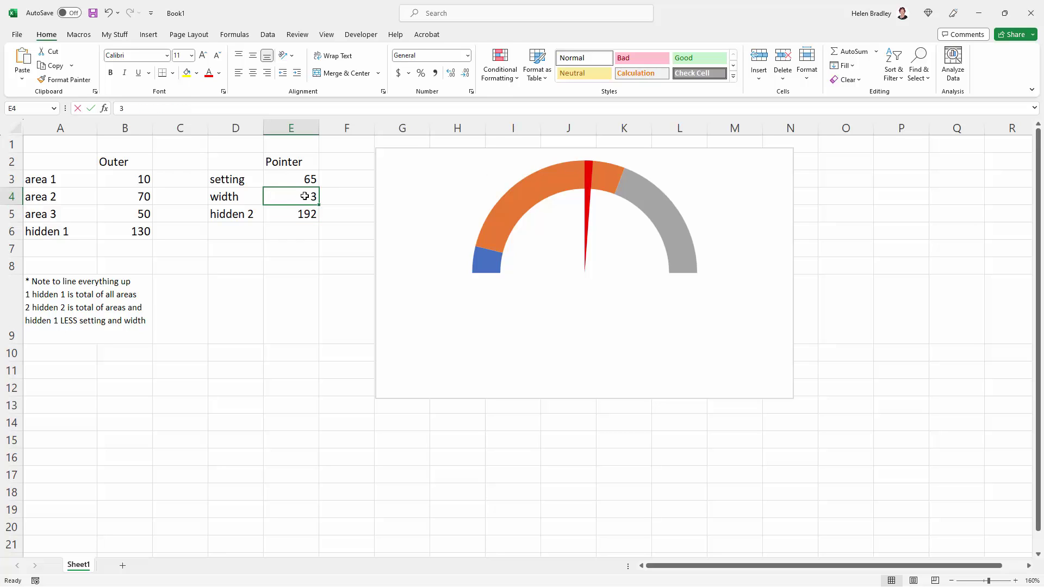
type("1")
key("Return")
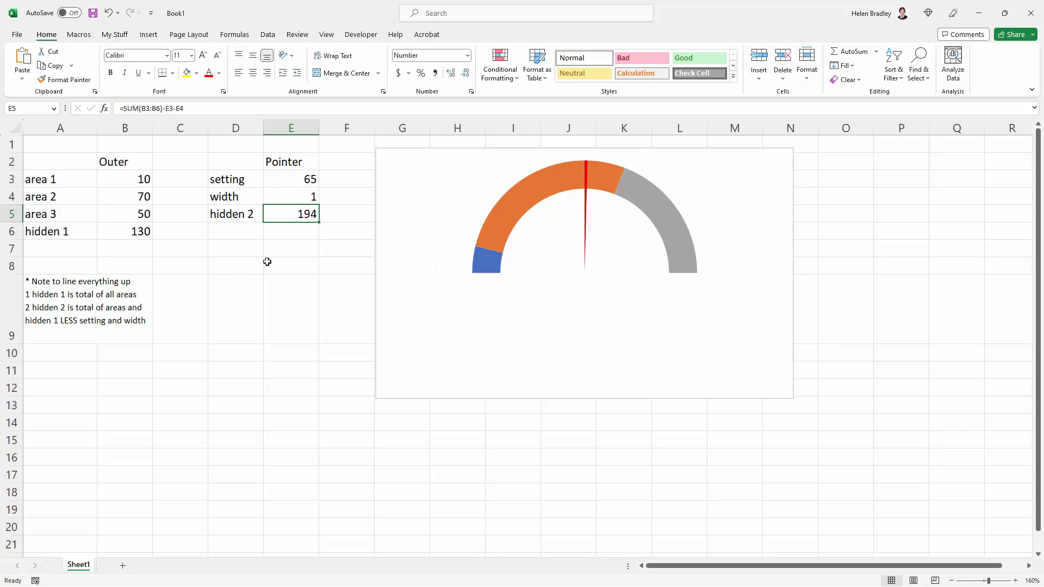
left_click(290, 178)
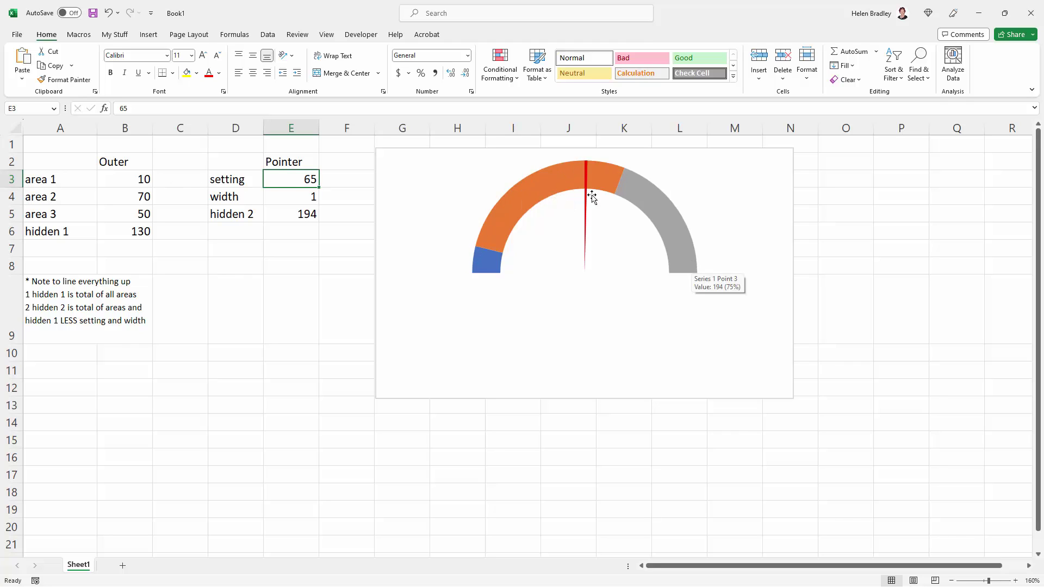
mouse_move(678, 257)
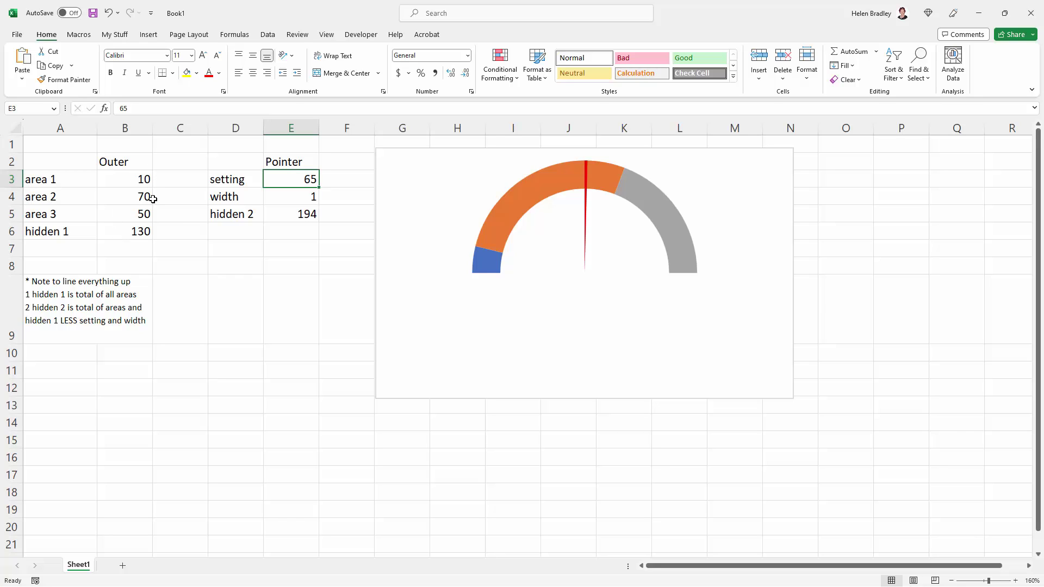
left_click(222, 259)
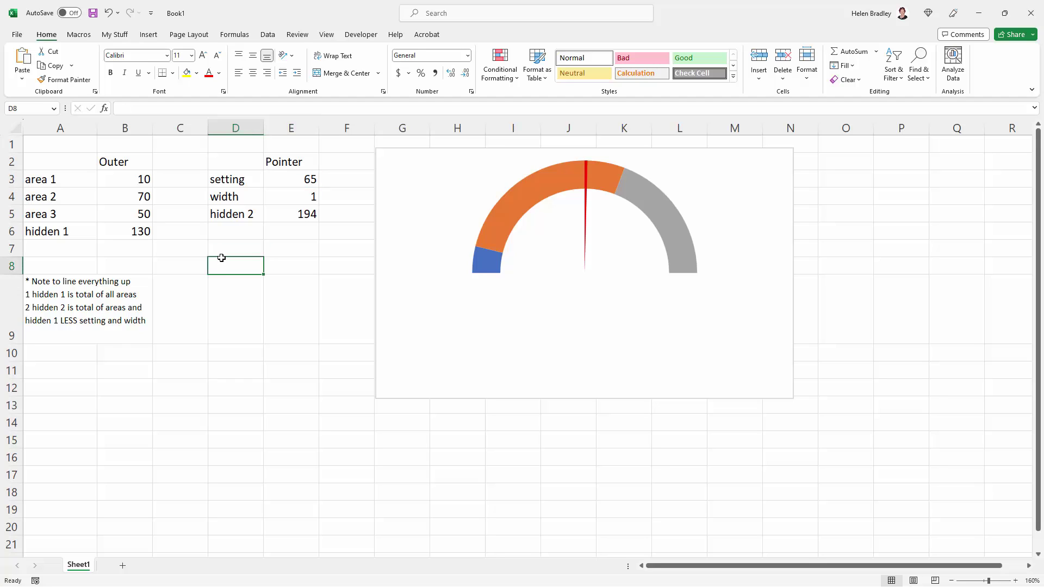